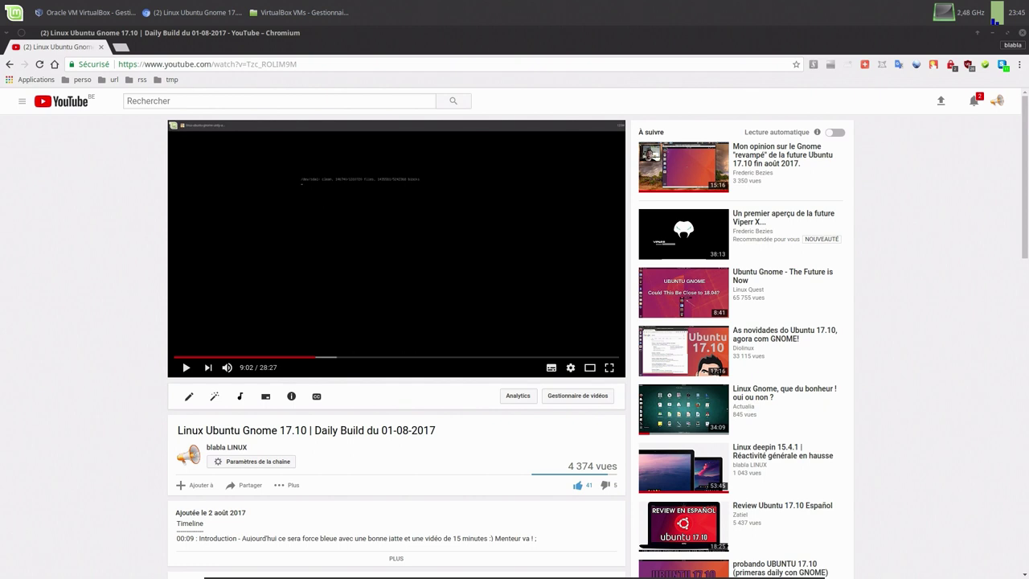
Step: Play the "Linux Ubuntu Gnome 17.10 | Daily Build du 01-08-2017" video and watch it in full screen
left_click(424, 259)
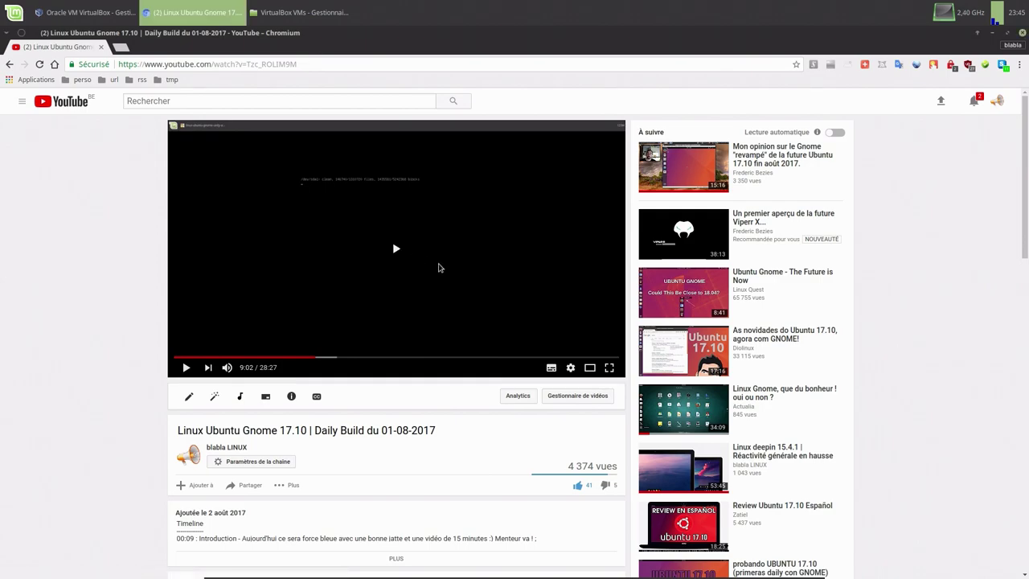
left_click(608, 373)
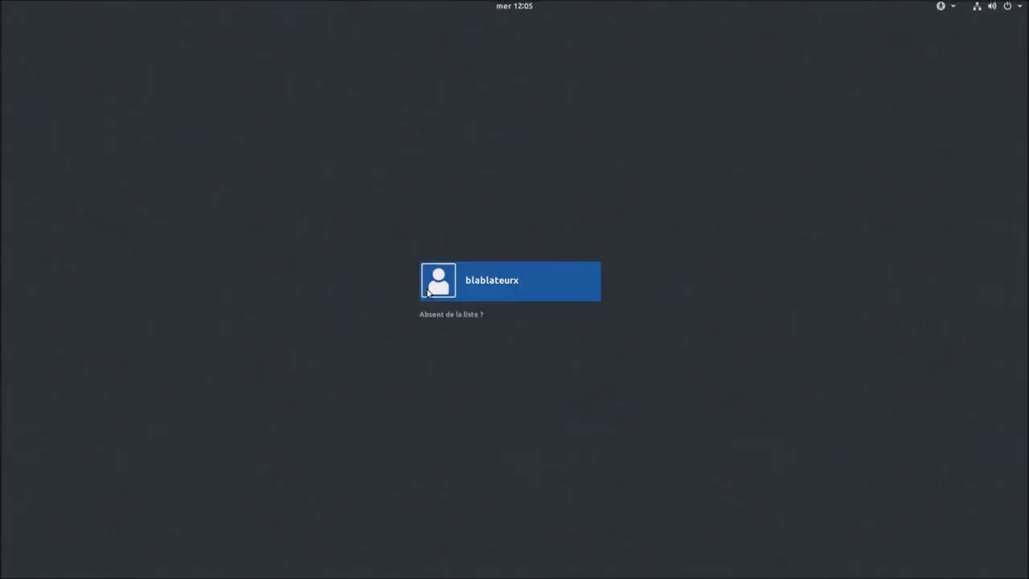
left_click(489, 285)
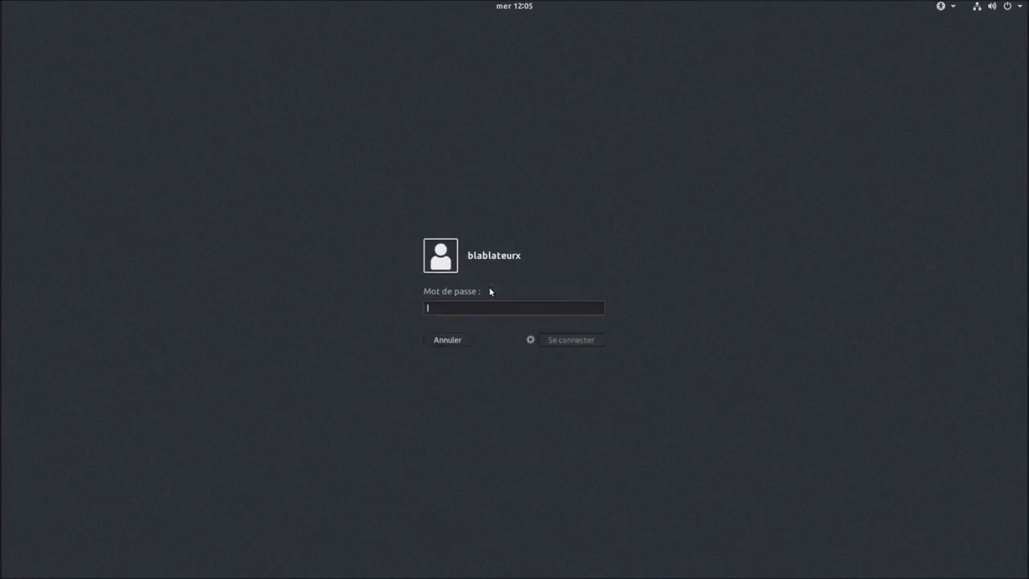
type("*****")
key("Return")
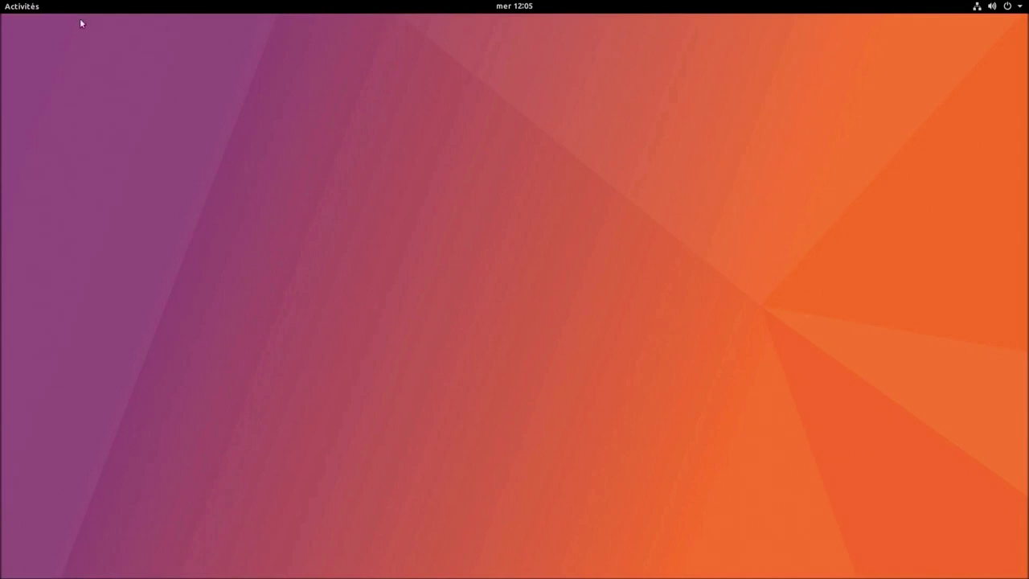
left_click(21, 7)
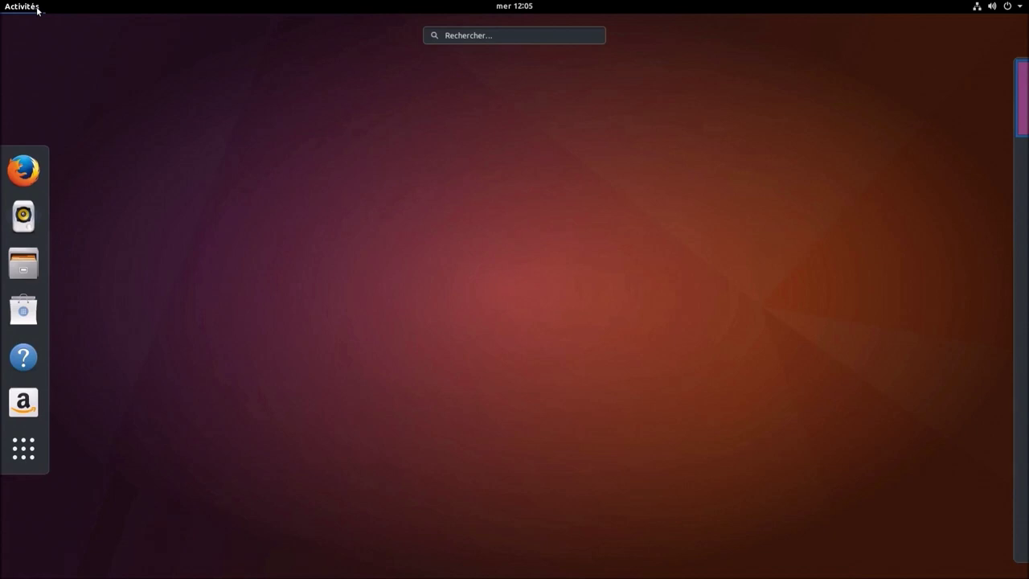
type("ter")
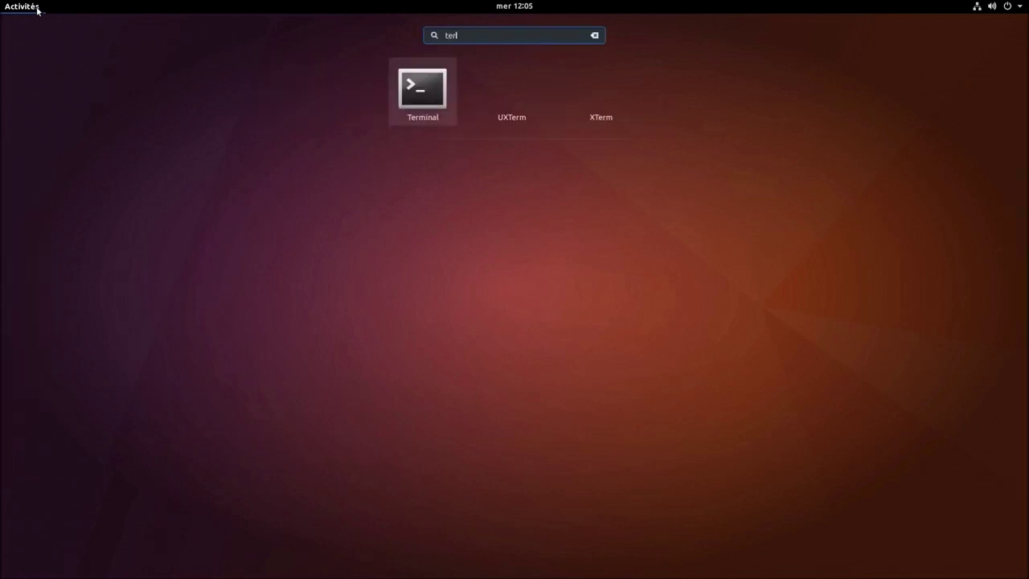
left_click(434, 98)
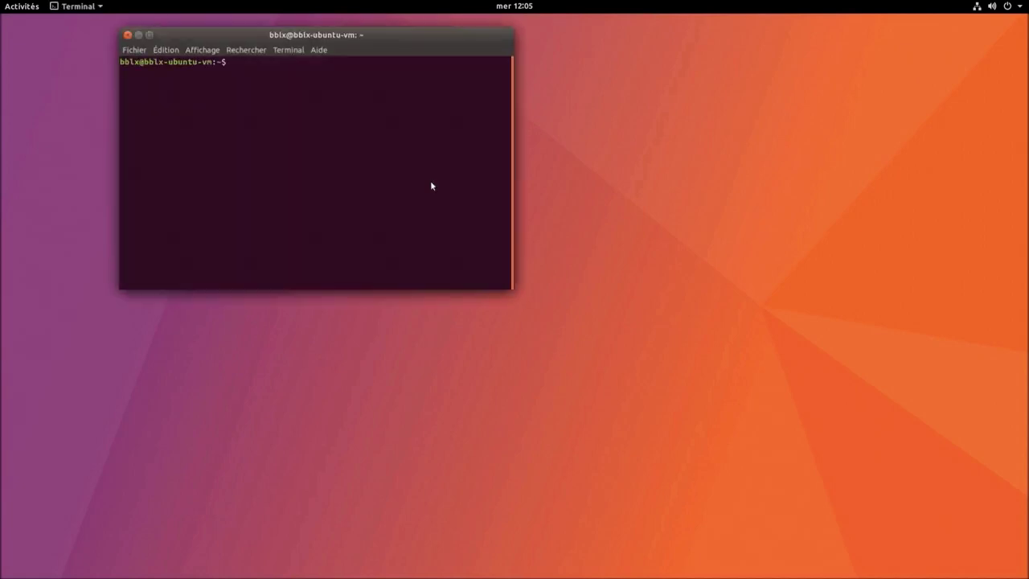
type("htop")
key("Return")
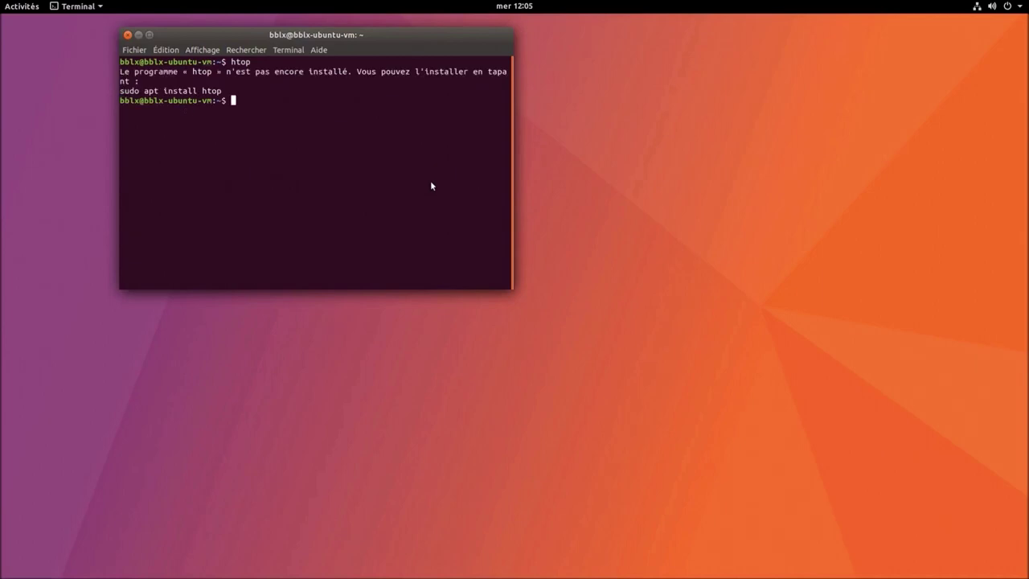
type("sudo apt install htop")
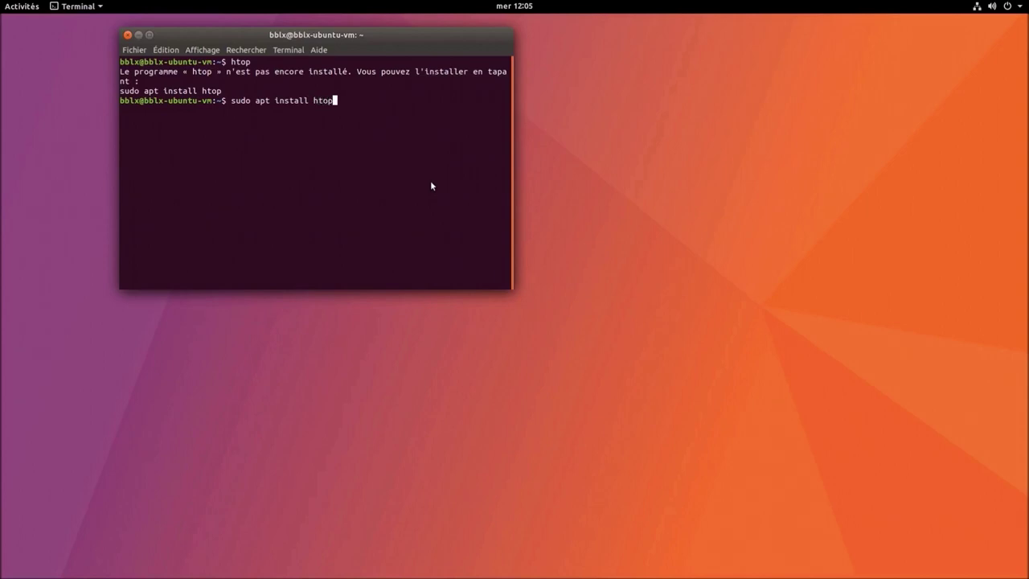
key("Return")
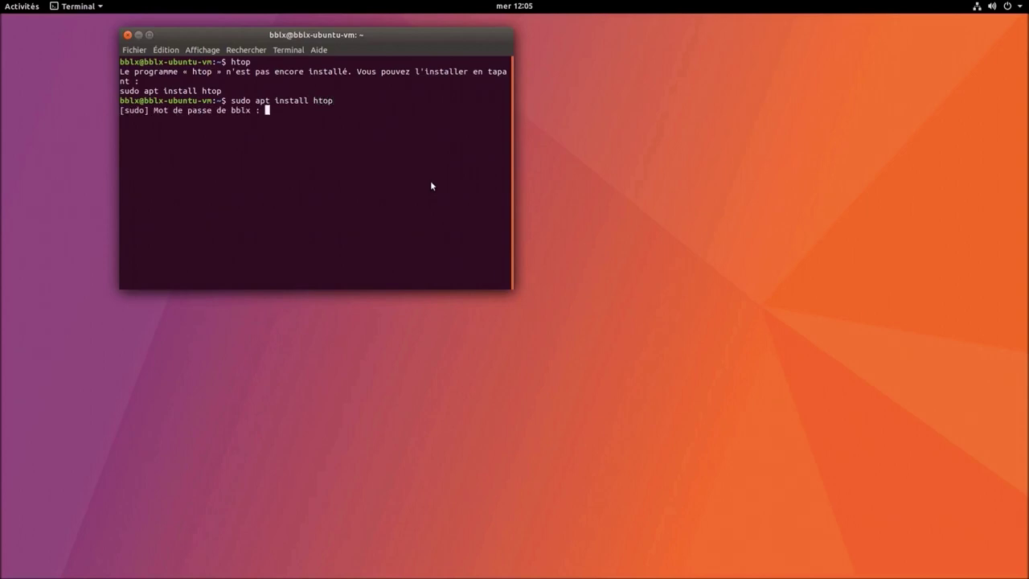
key("Return")
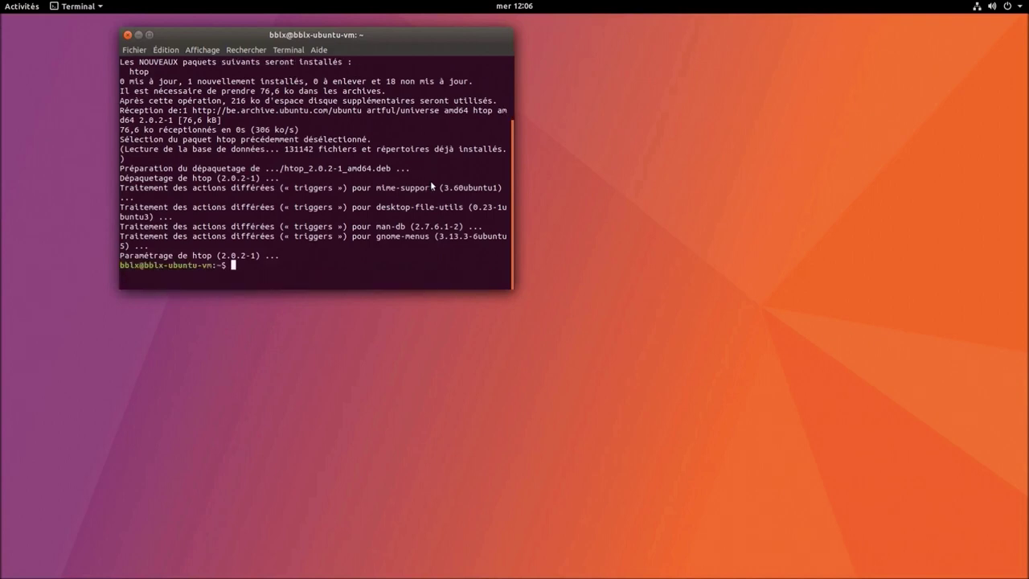
type("htop")
key("Return")
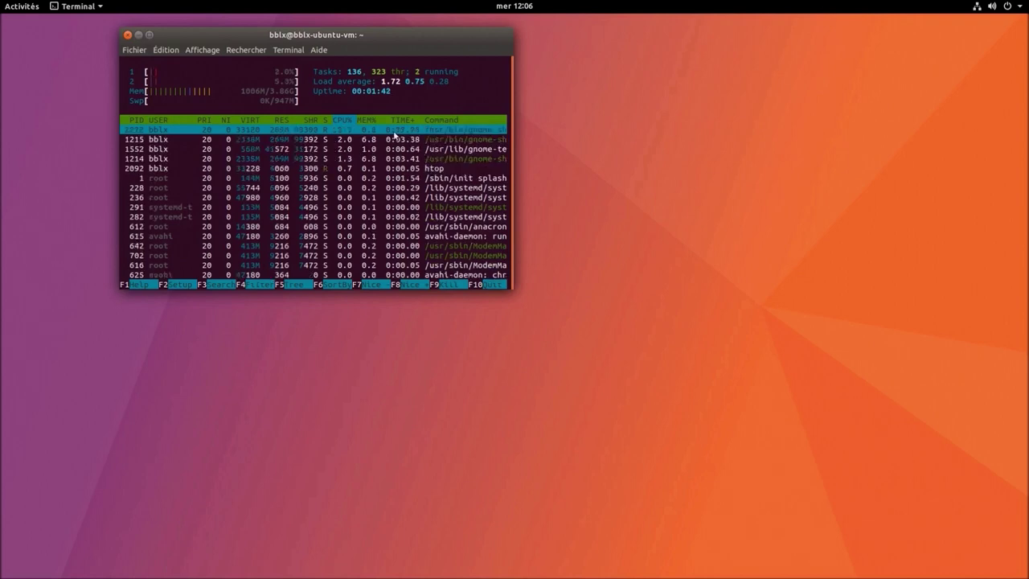
left_click(202, 51)
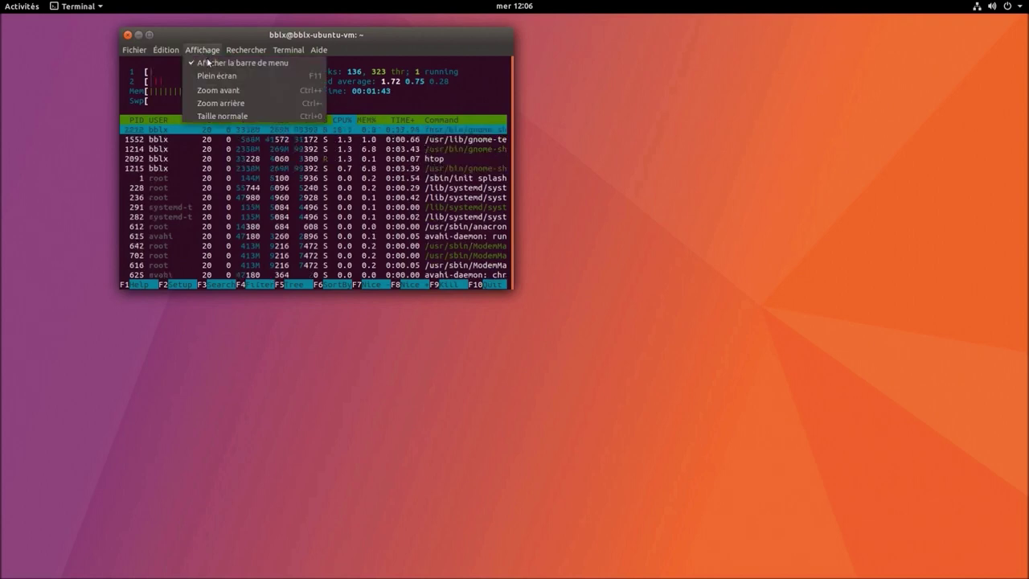
left_click(217, 88)
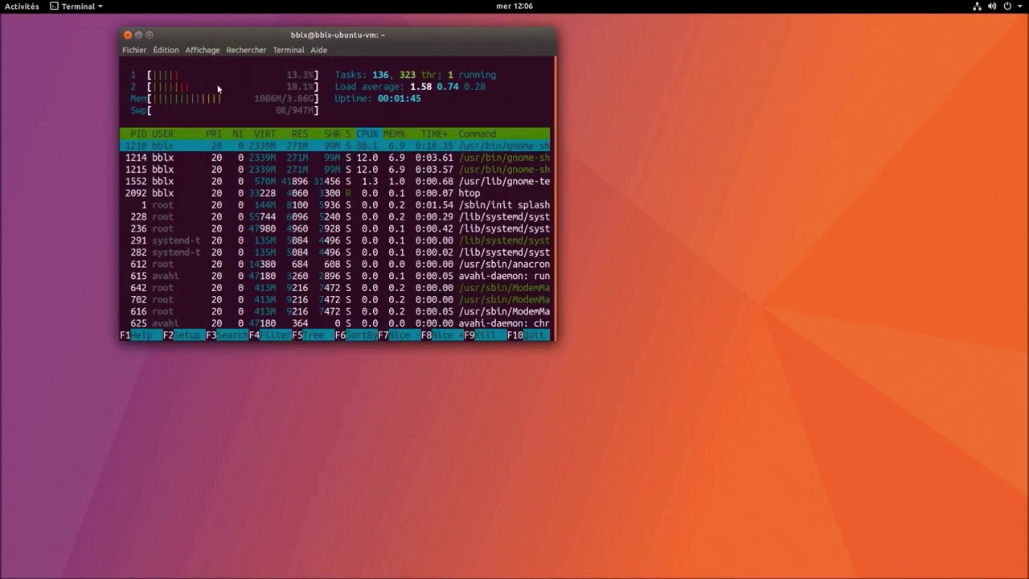
left_click(203, 50)
Step: Stop the full-screen video playback and browse the channel's uploaded videos in the video manager
key("space")
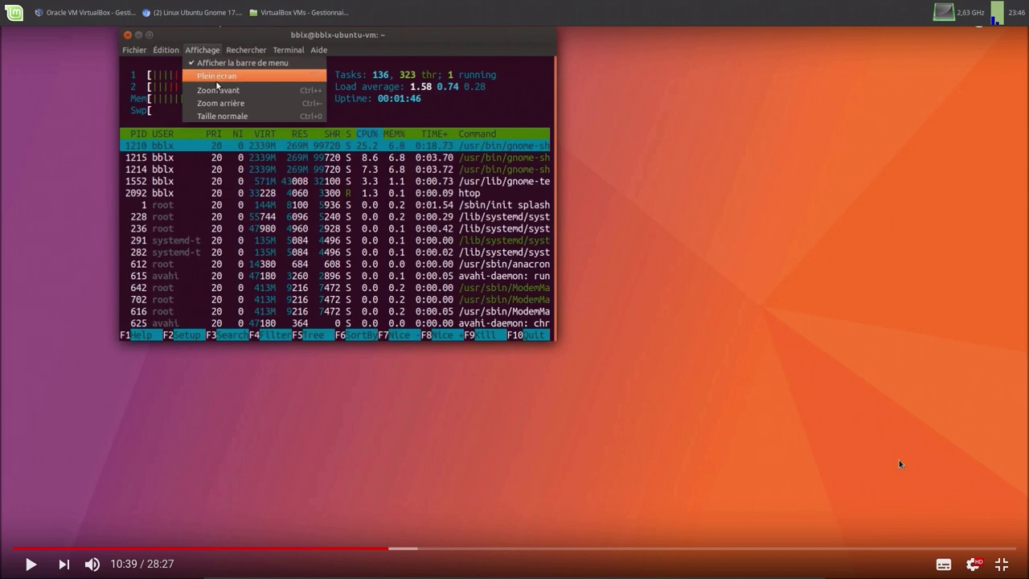
left_click(1001, 564)
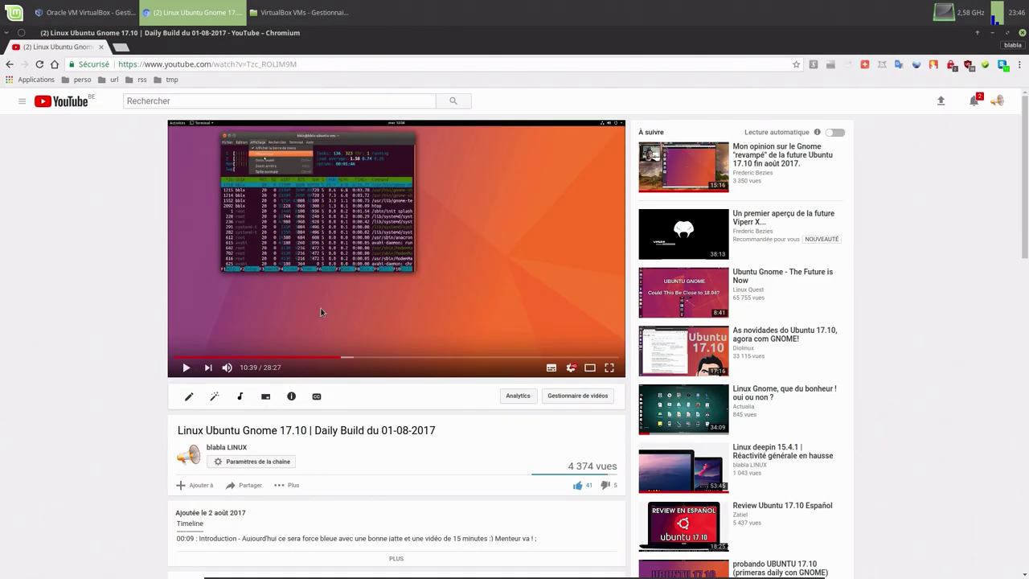
left_click(579, 396)
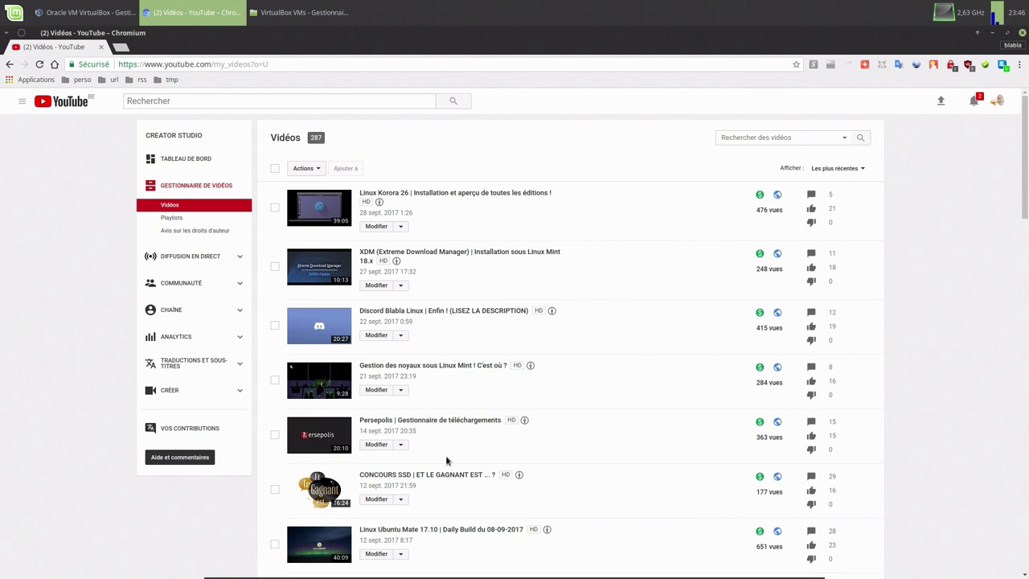
scroll(446, 456, "down", 4)
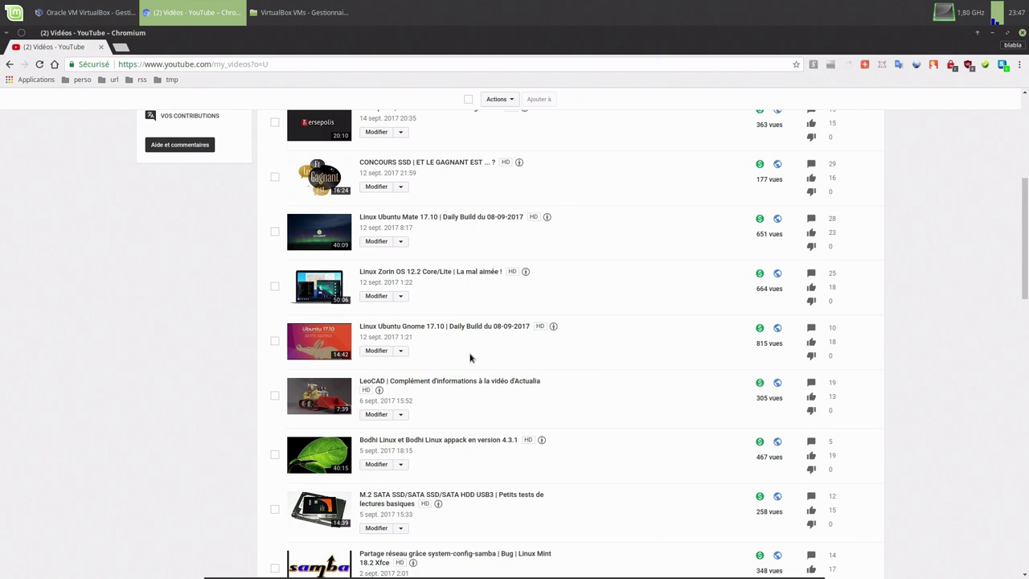
Step: Switch to Oracle VM VirtualBox and start the linux-ubuntu-1710-artful-desktop-amd64-daily-build-27082017 virtual machine
left_click(114, 14)
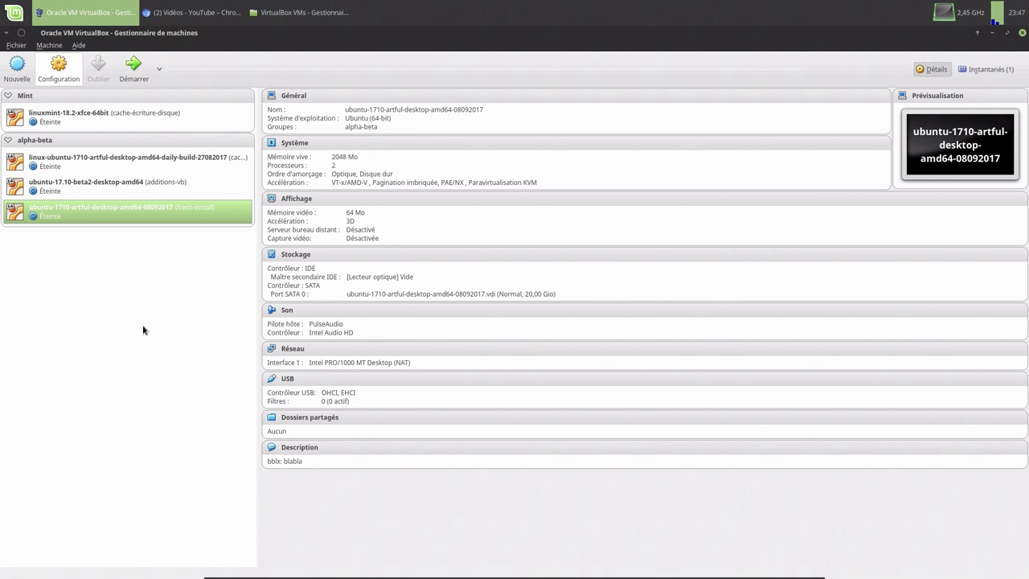
left_click(179, 160)
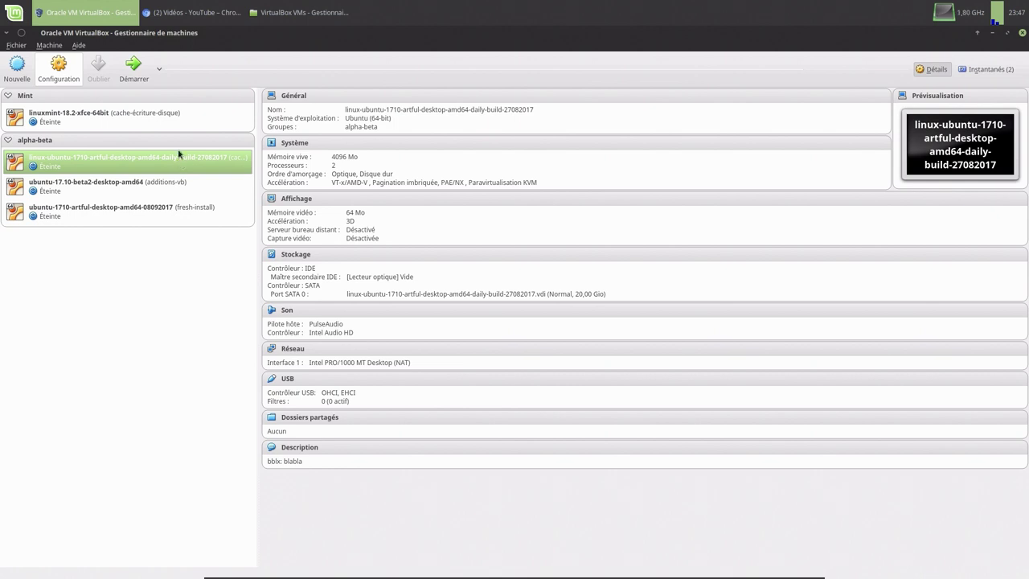
left_click(133, 66)
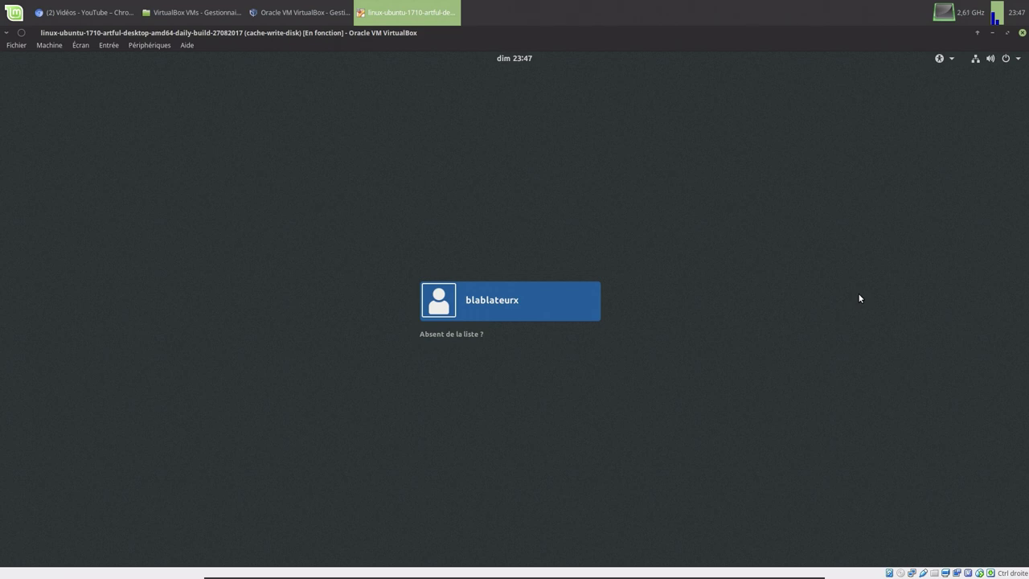
Step: Log in to the listed user account of the virtual machine by entering the account password
left_click(500, 304)
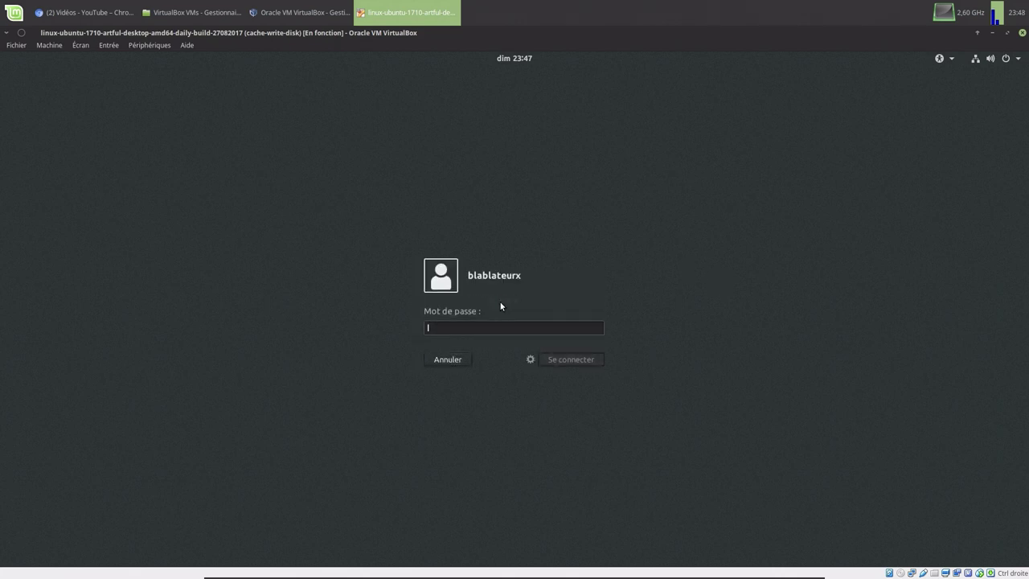
type("******")
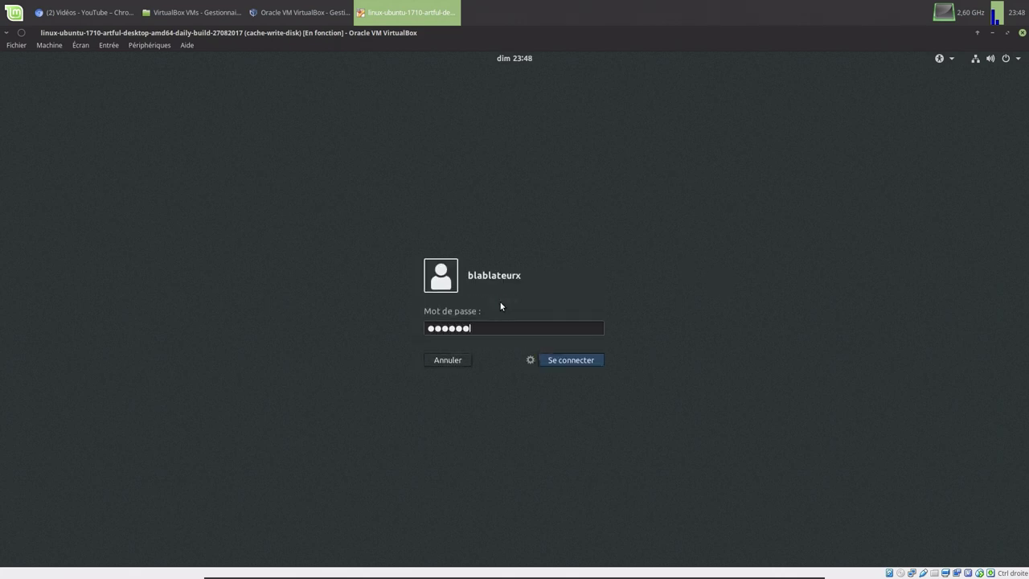
key("Return")
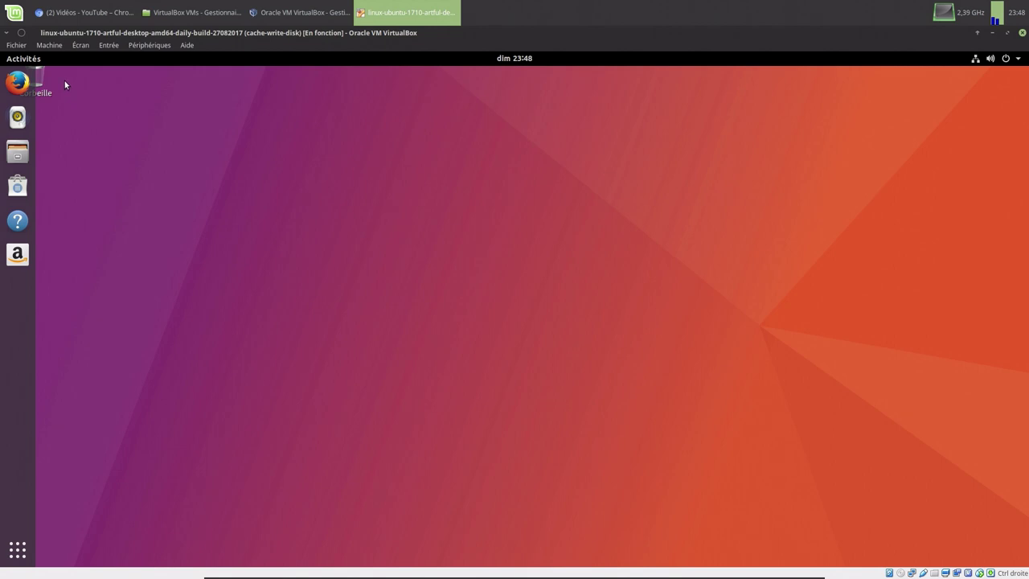
Step: Move the Corbeille icon clear of the dock, and view the home folder in the file manager before closing its window
left_click_drag(75, 119, 57, 159)
left_click(17, 155)
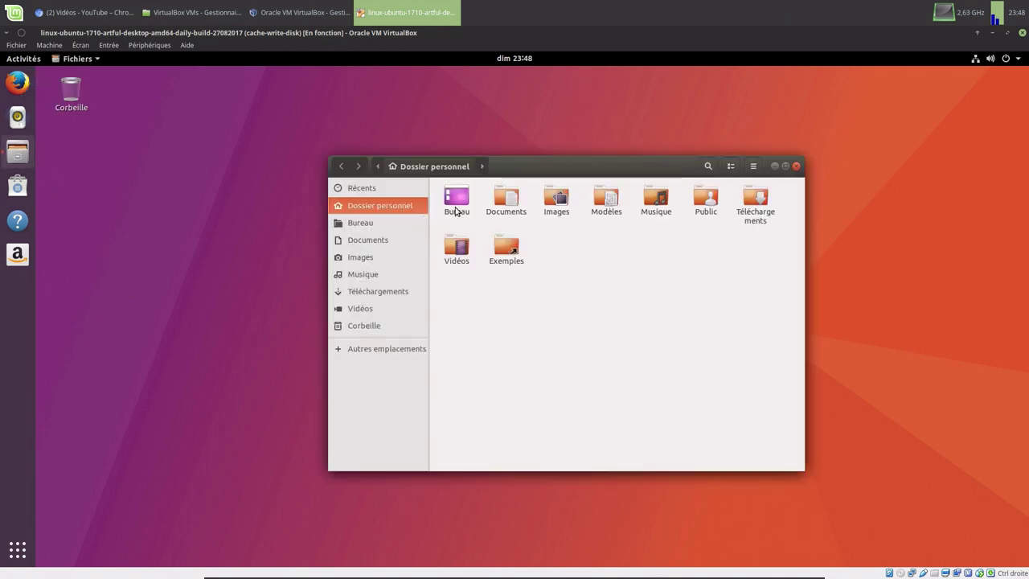
left_click_drag(583, 162, 485, 152)
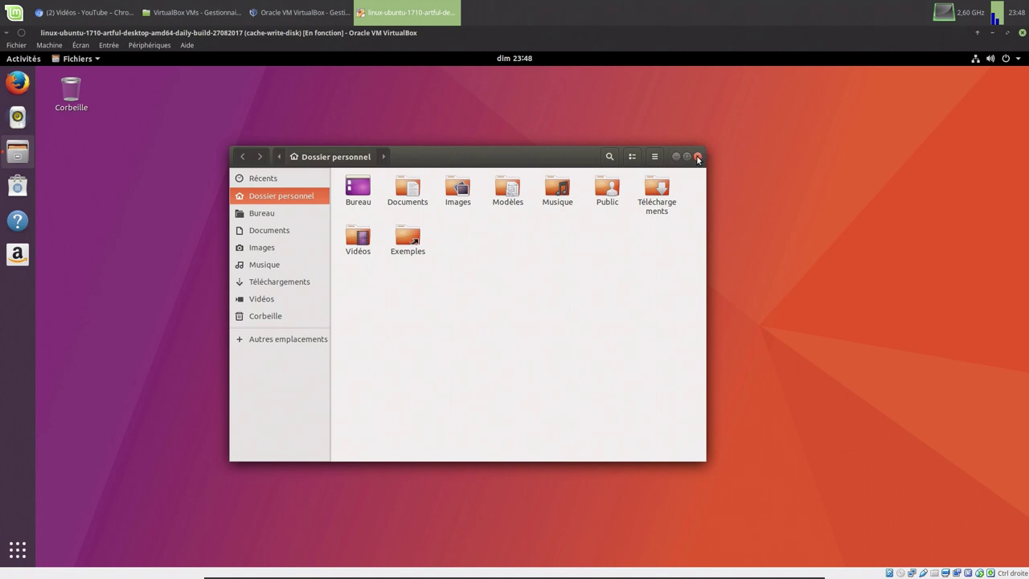
left_click(697, 156)
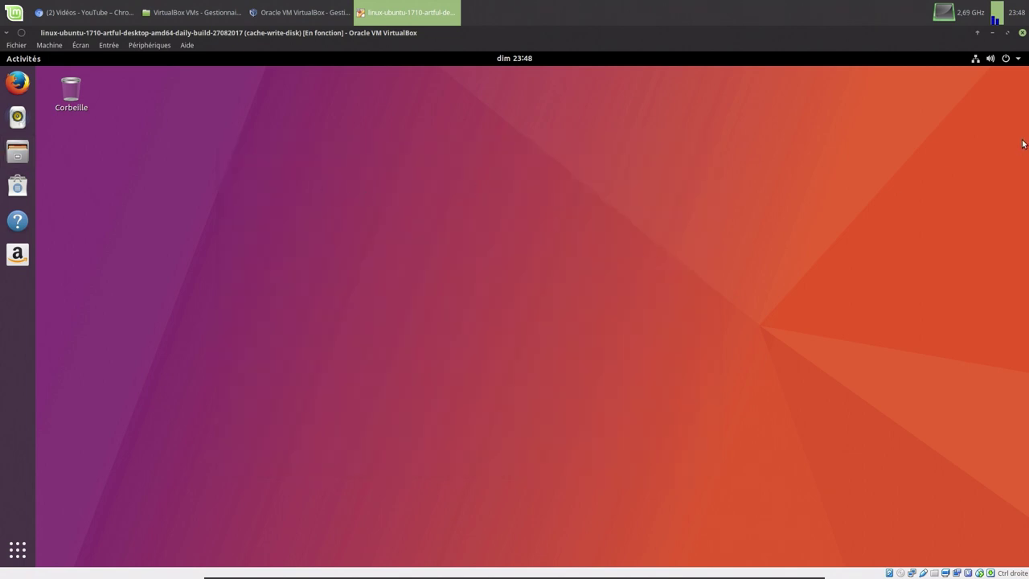
Step: Examine the categories in the "Tous les paramètres" system settings window and close it
left_click(1011, 58)
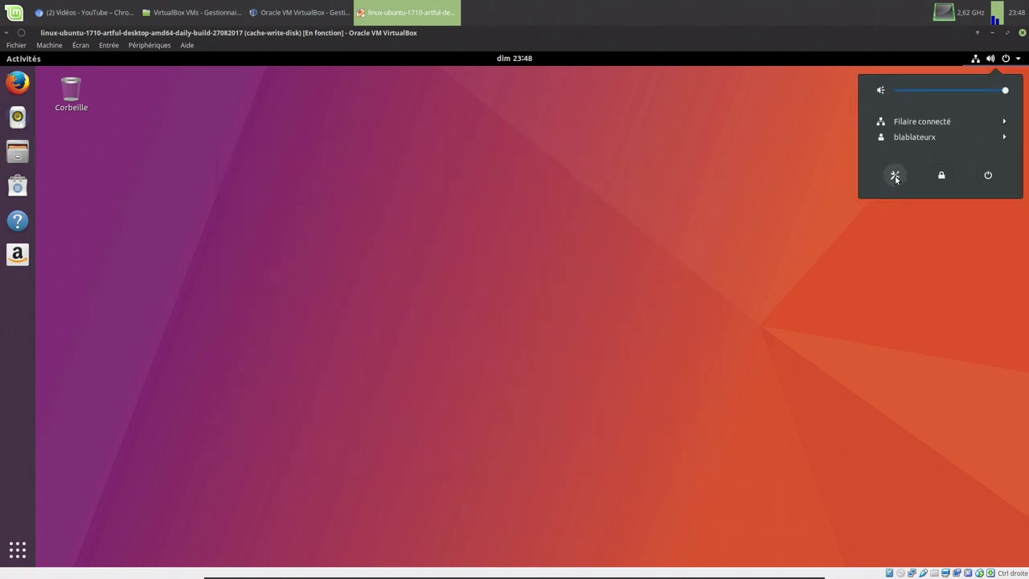
left_click(895, 176)
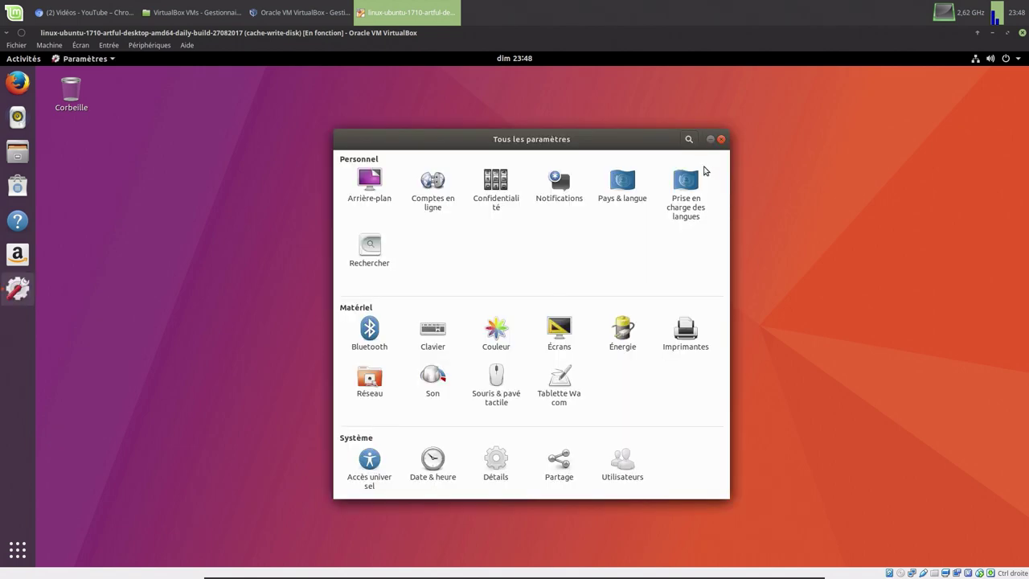
left_click_drag(652, 140, 627, 119)
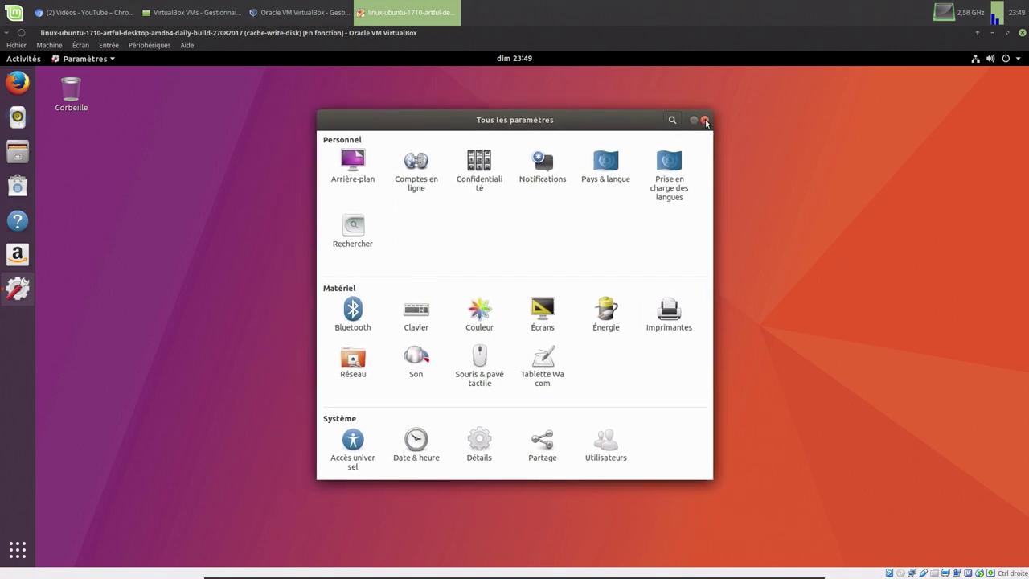
left_click(705, 120)
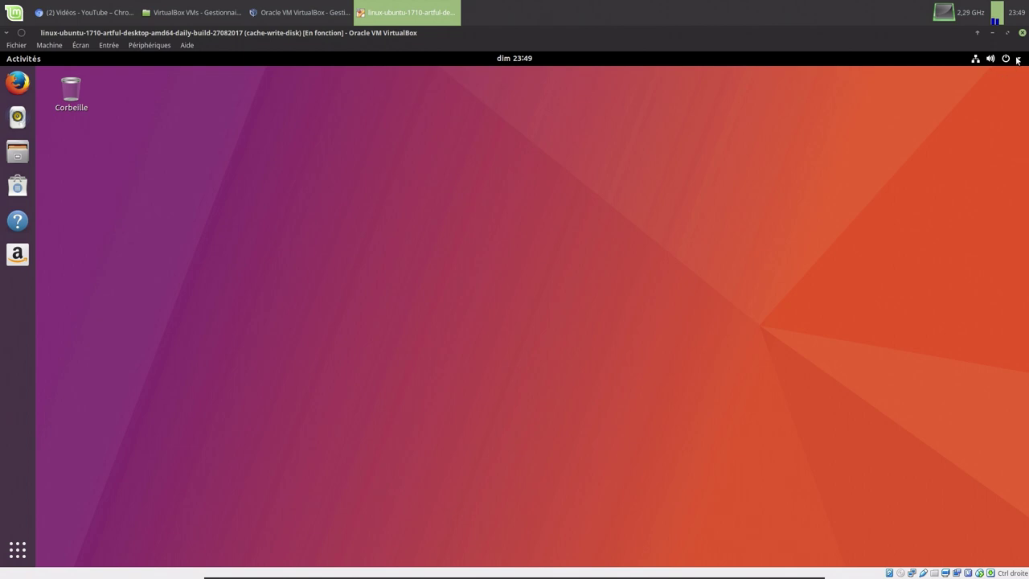
Step: Shut down the daily-build-27082017 virtual machine from within its Ubuntu session
left_click(1016, 59)
left_click(988, 174)
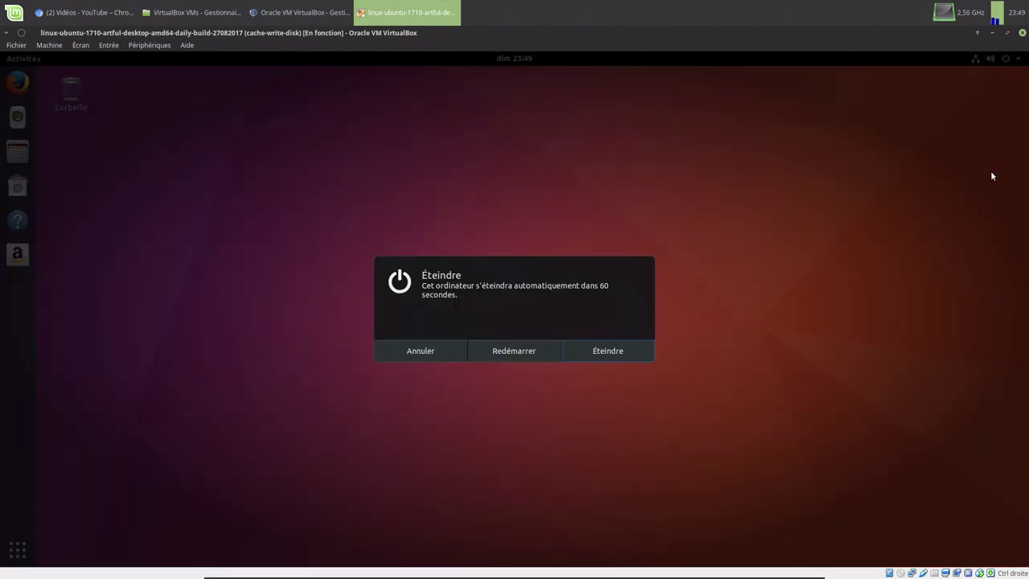
left_click(622, 352)
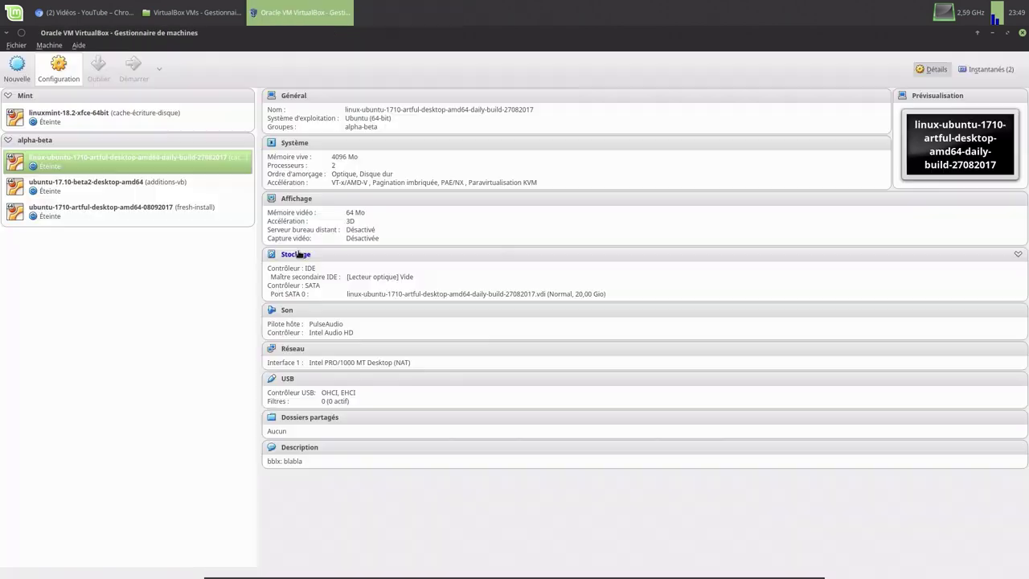
left_click(145, 215)
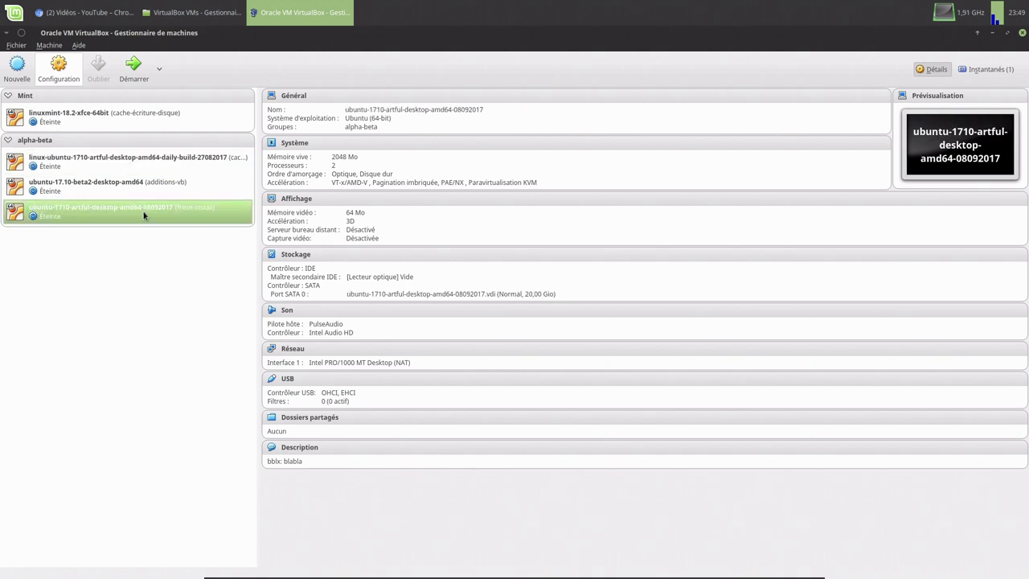
left_click(133, 64)
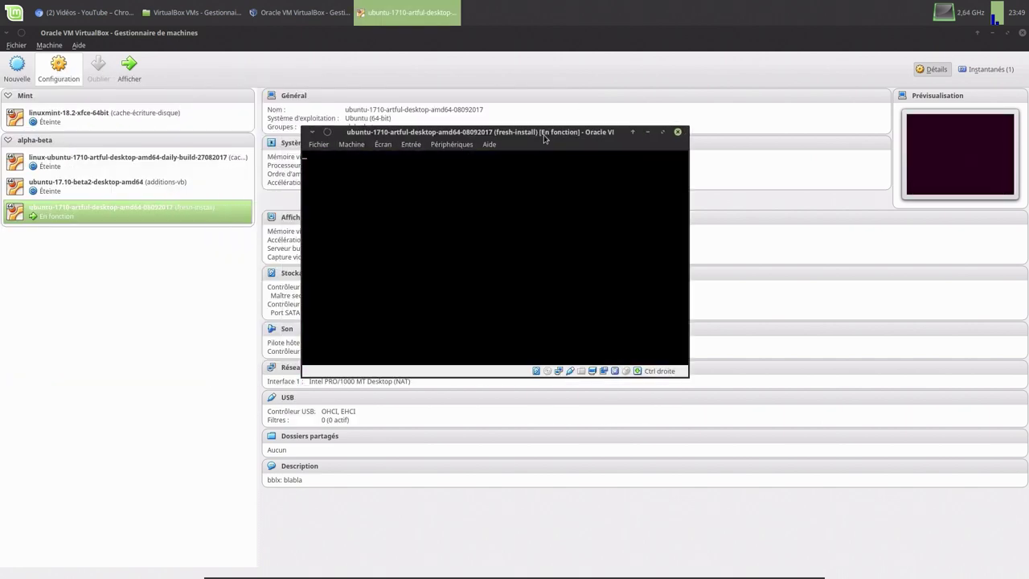
Step: Maximize the 08092017 virtual machine's window and log in to its Ubuntu session by entering the account password
double_click(543, 133)
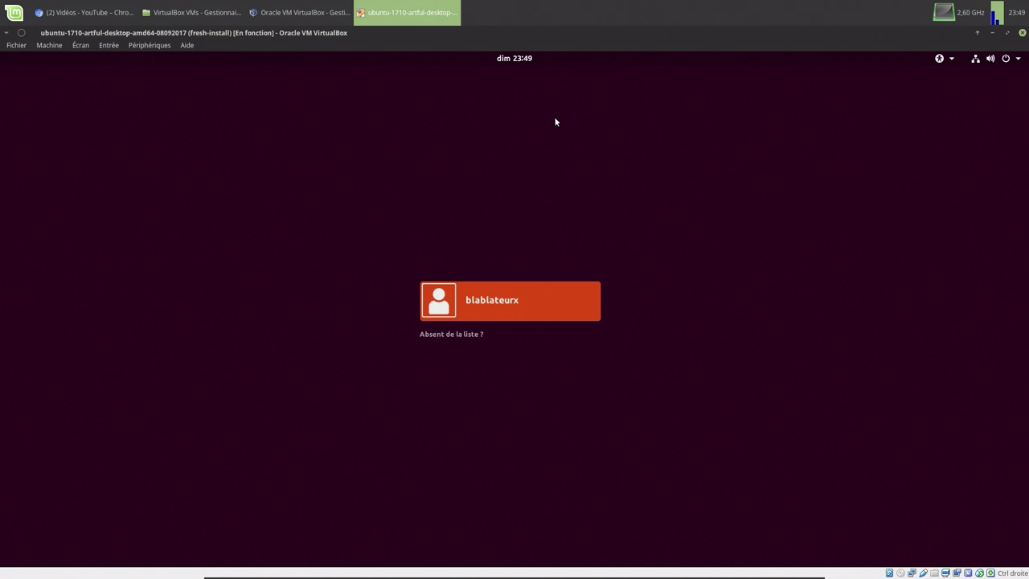
left_click(500, 300)
type("*****")
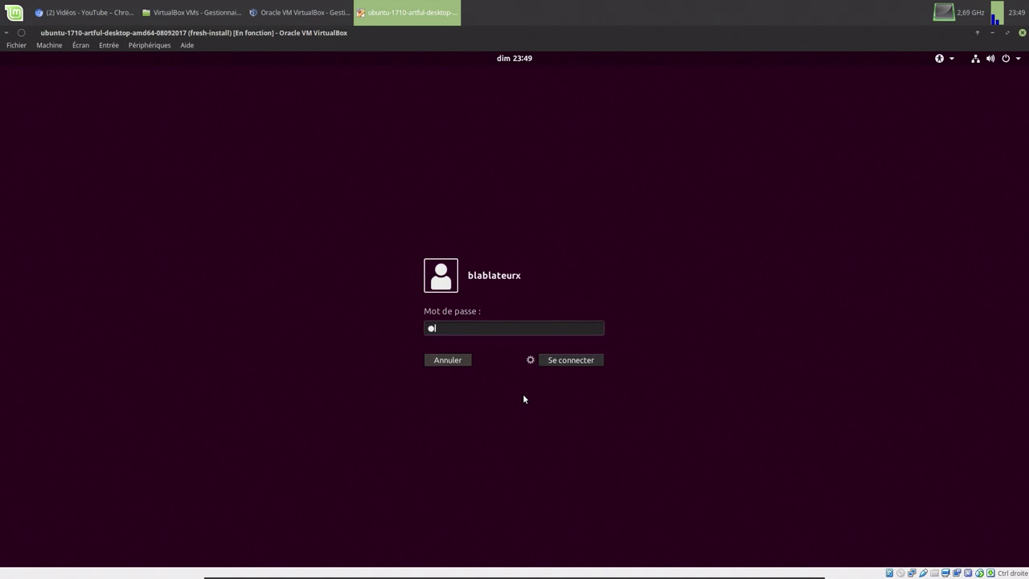
type("**")
key("Return")
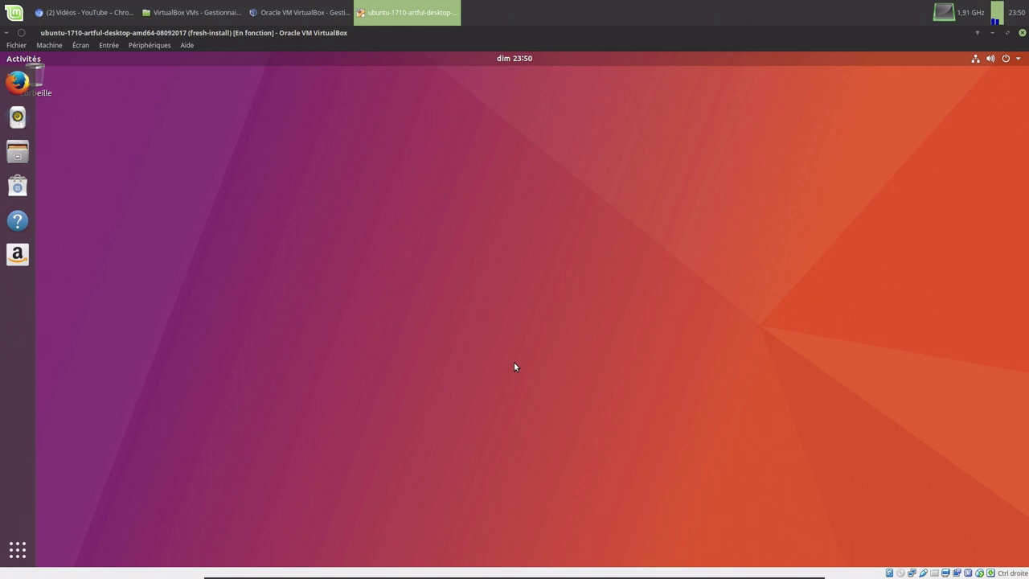
Step: View the home folder in the file manager and the "Tous les paramètres" system settings, closing each window
left_click(23, 157)
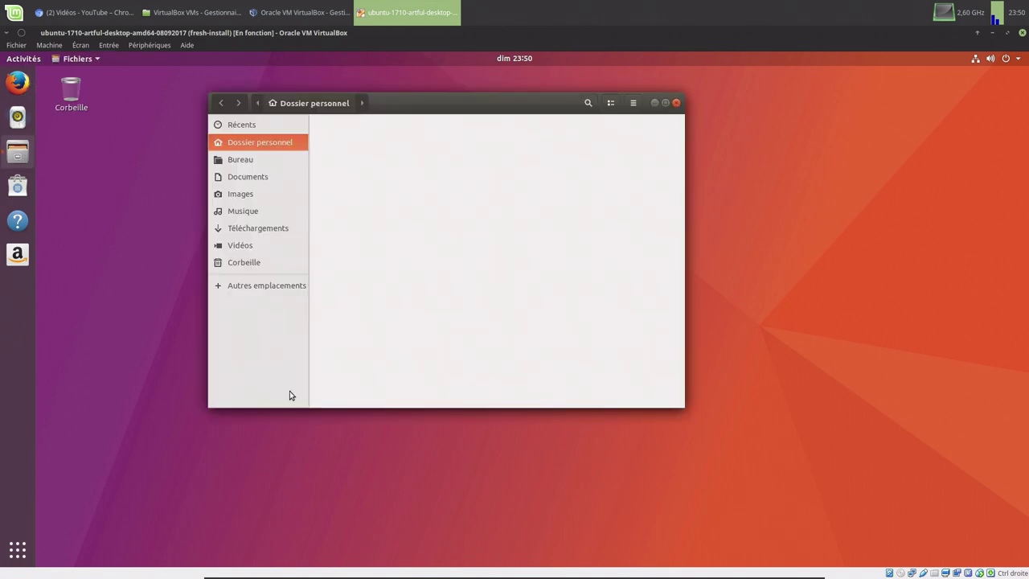
left_click(676, 102)
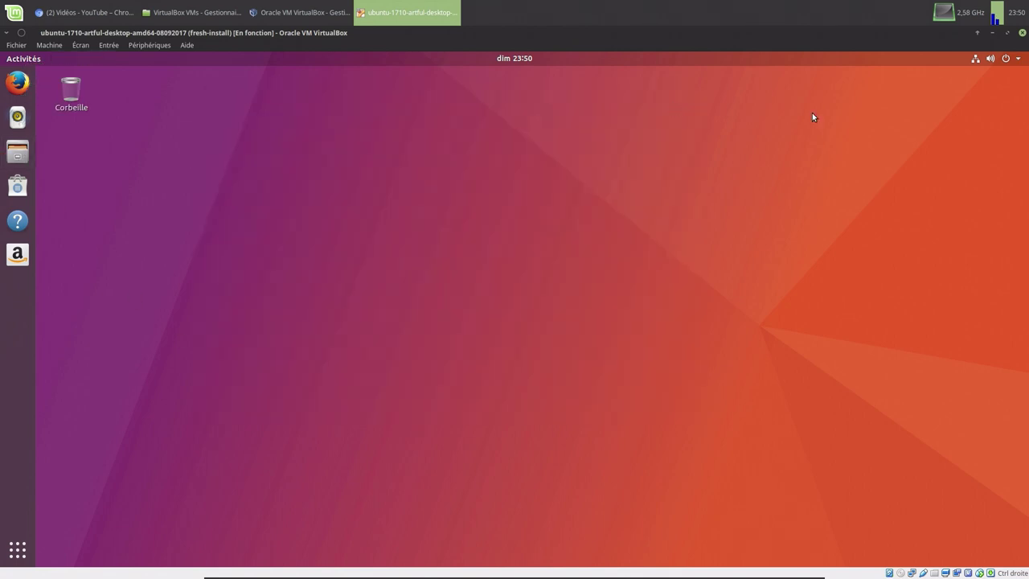
left_click(1009, 58)
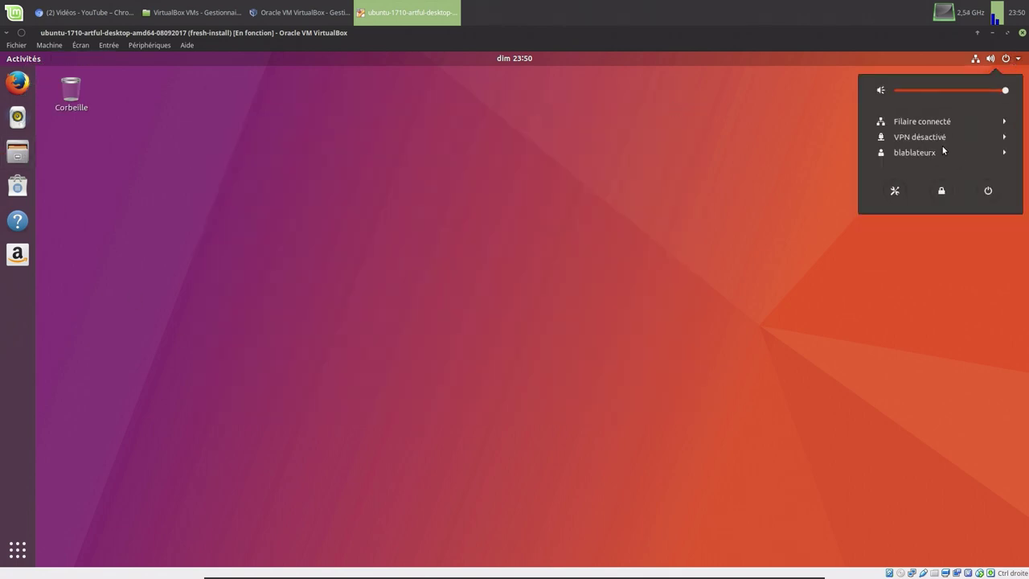
left_click(897, 190)
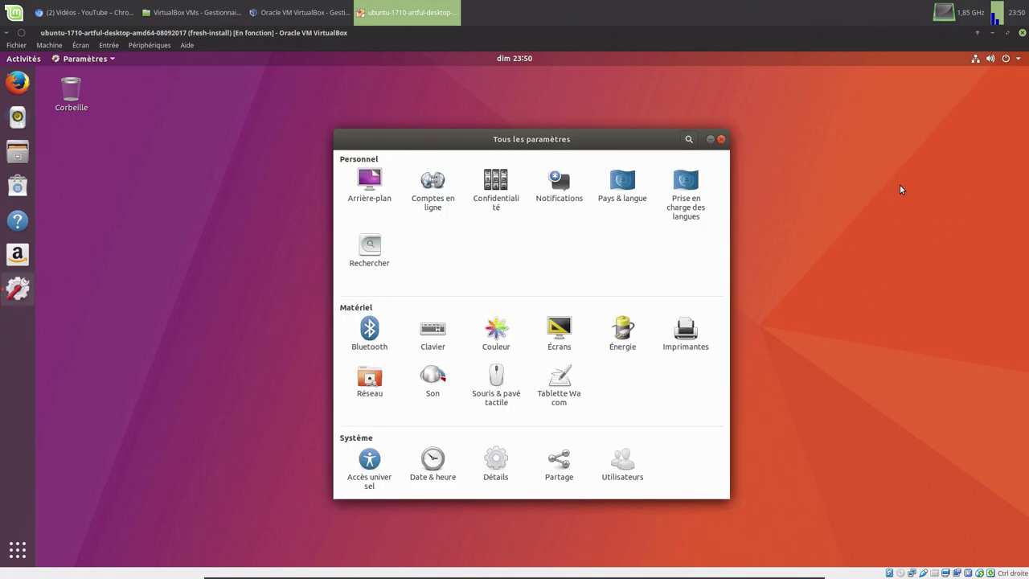
left_click(722, 139)
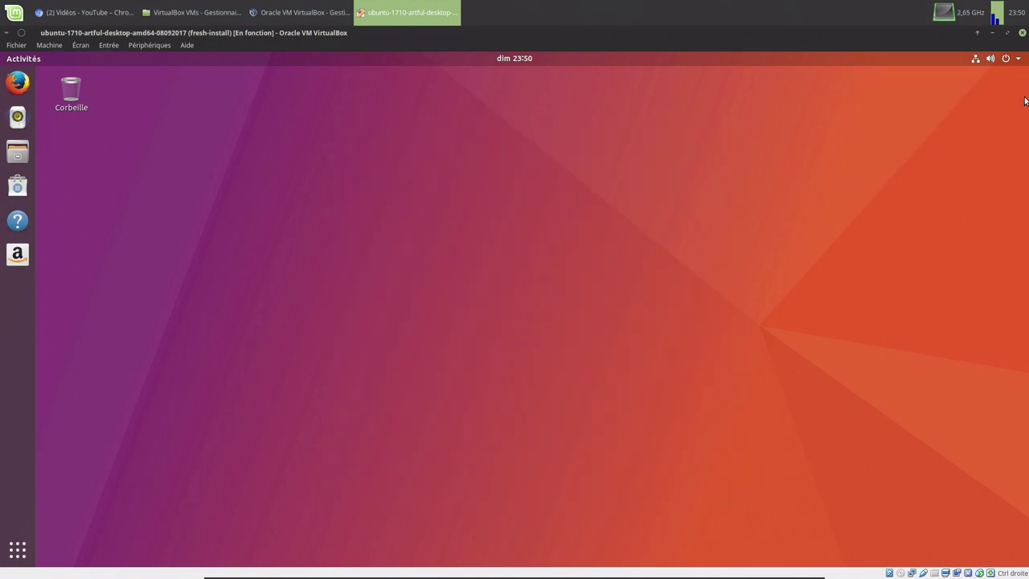
left_click(1009, 57)
left_click(988, 189)
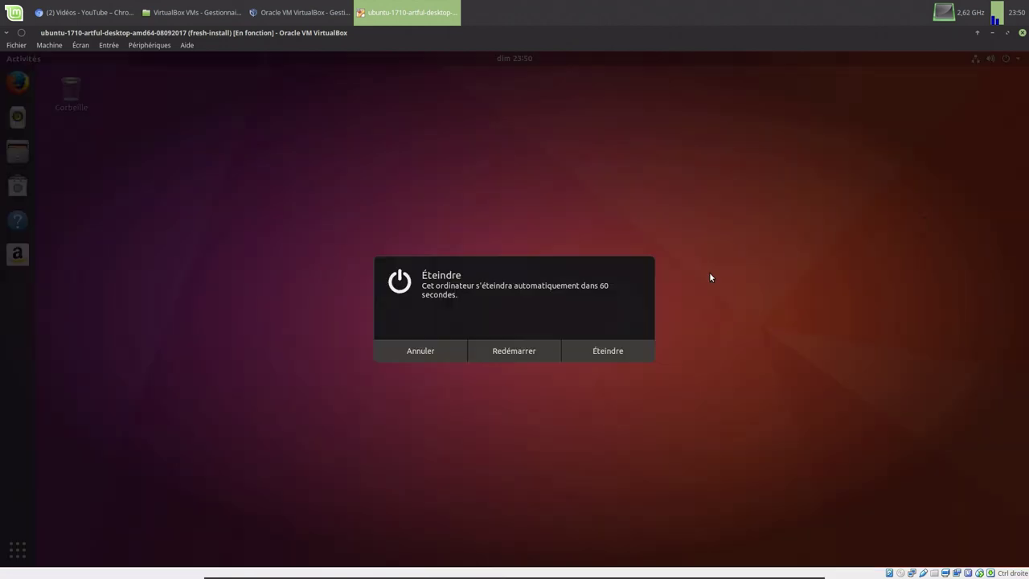
left_click(632, 351)
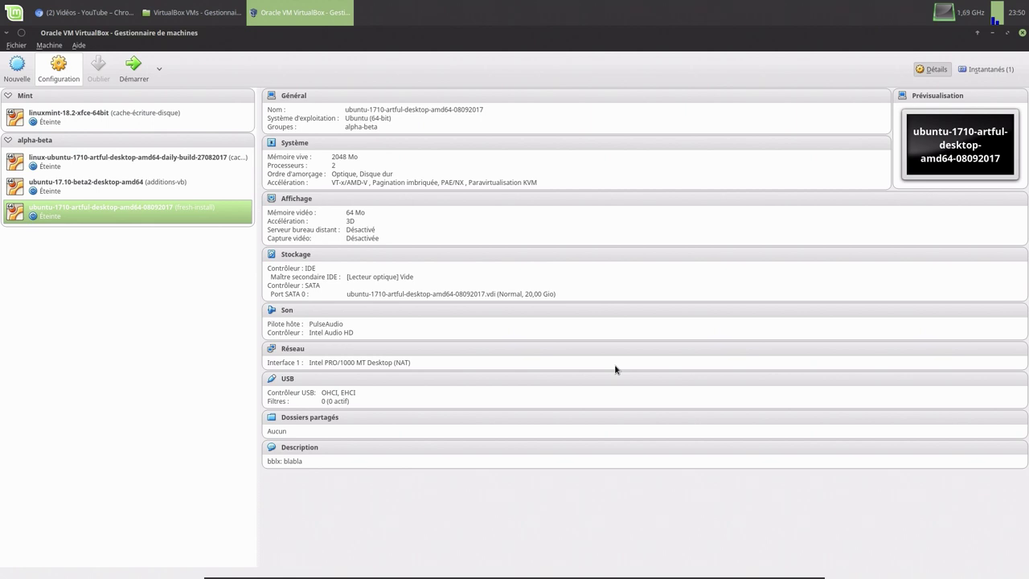
Step: Start the ubuntu-17.10-beta2-desktop-amd64 virtual machine and maximize its window
left_click(89, 191)
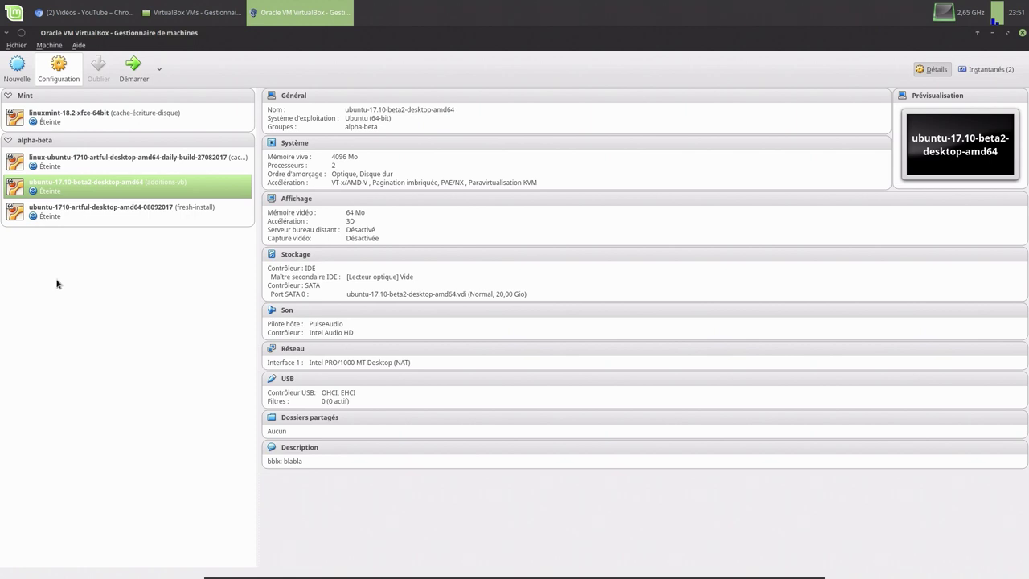
left_click(133, 66)
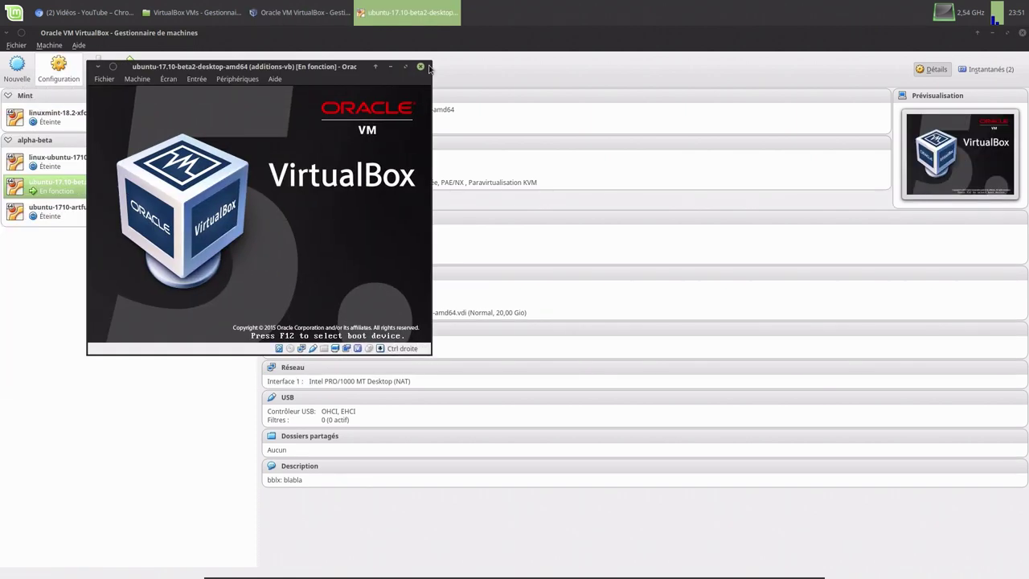
double_click(328, 65)
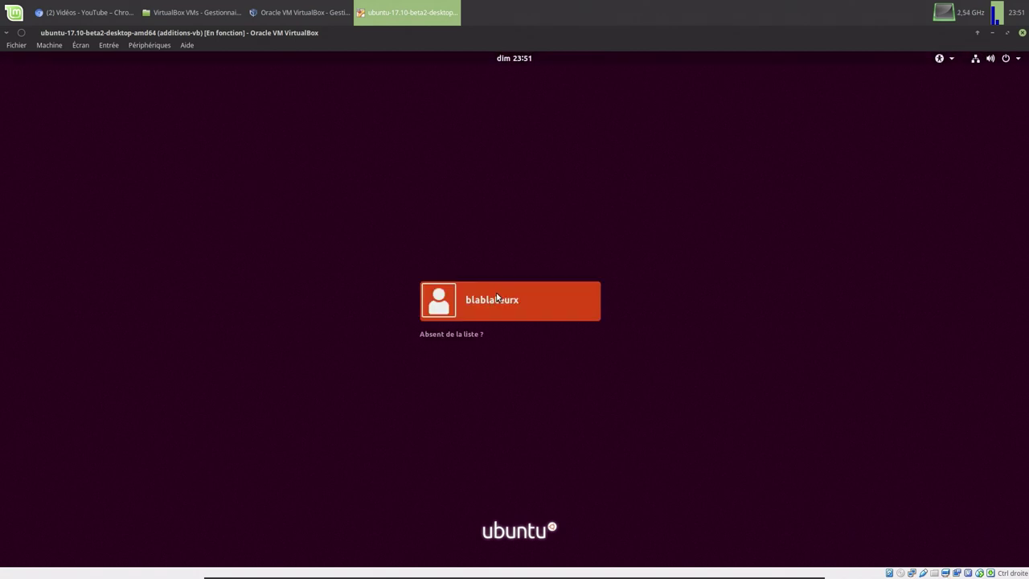
Step: Log in to the beta2 machine's Ubuntu session by entering the account password
left_click(492, 299)
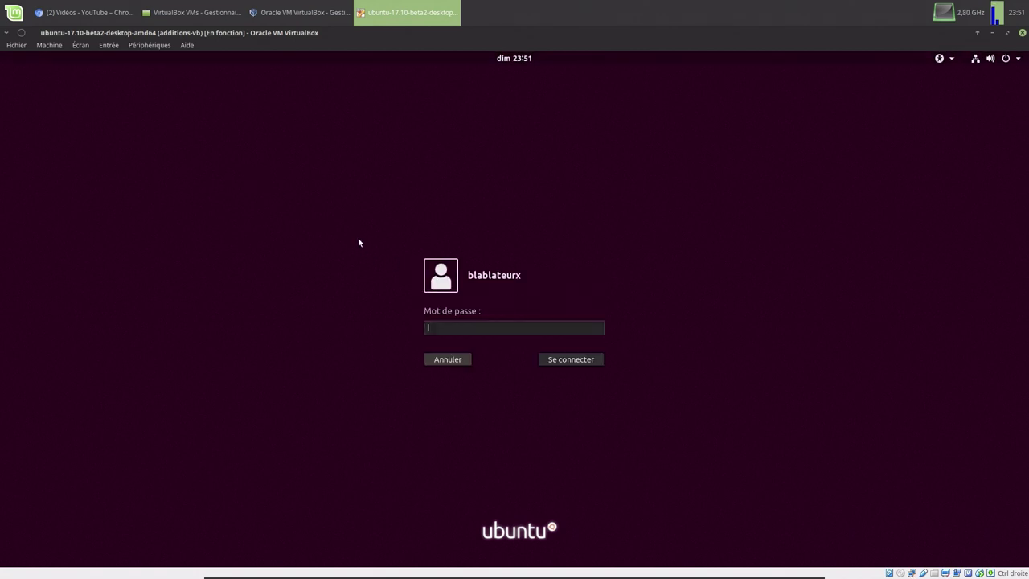
type("******")
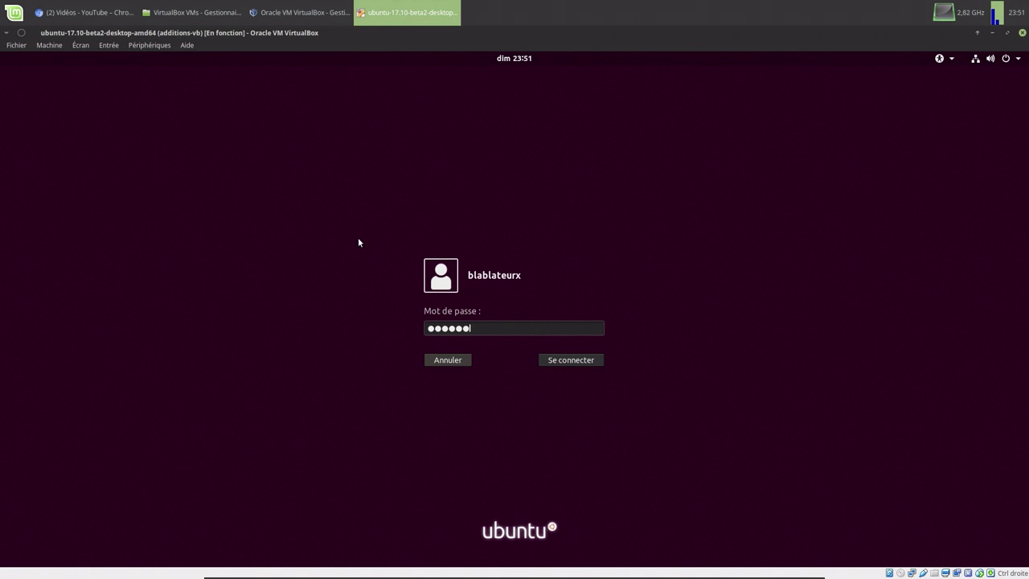
key("Return")
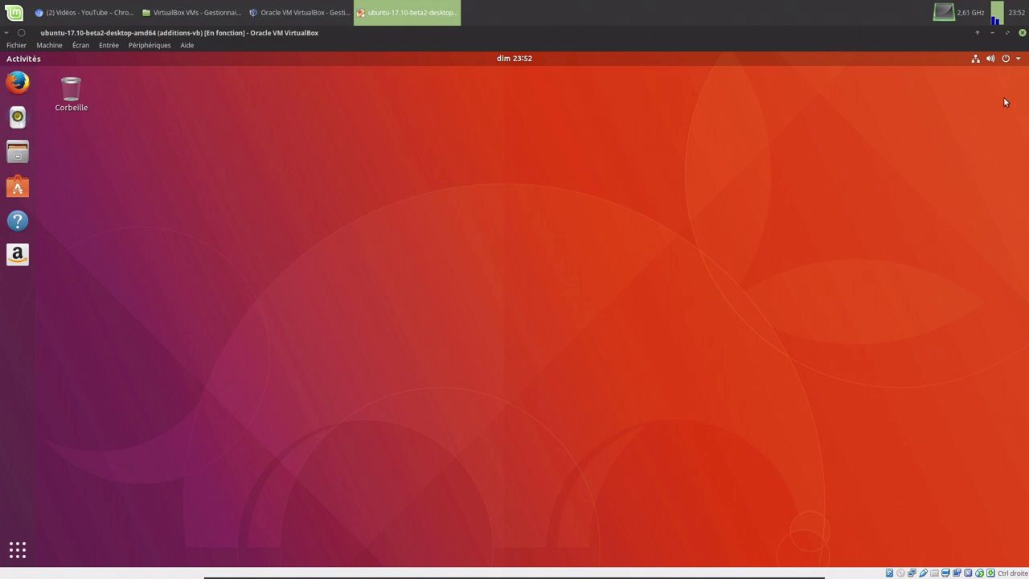
Step: Open the redesigned Paramètres window in the beta2 session and view its Bluetooth and Arrière-plan sections
left_click(1018, 59)
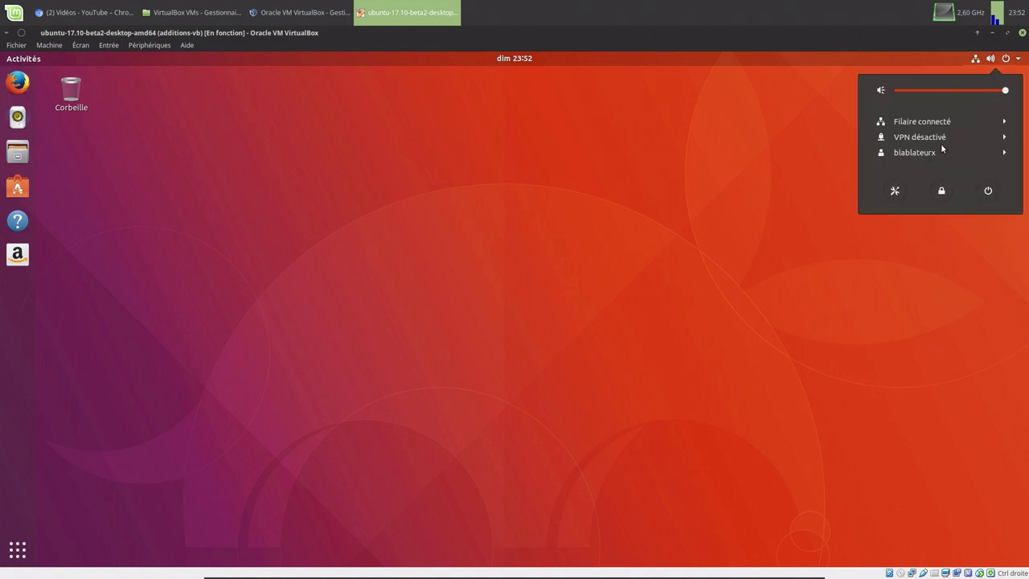
left_click(895, 190)
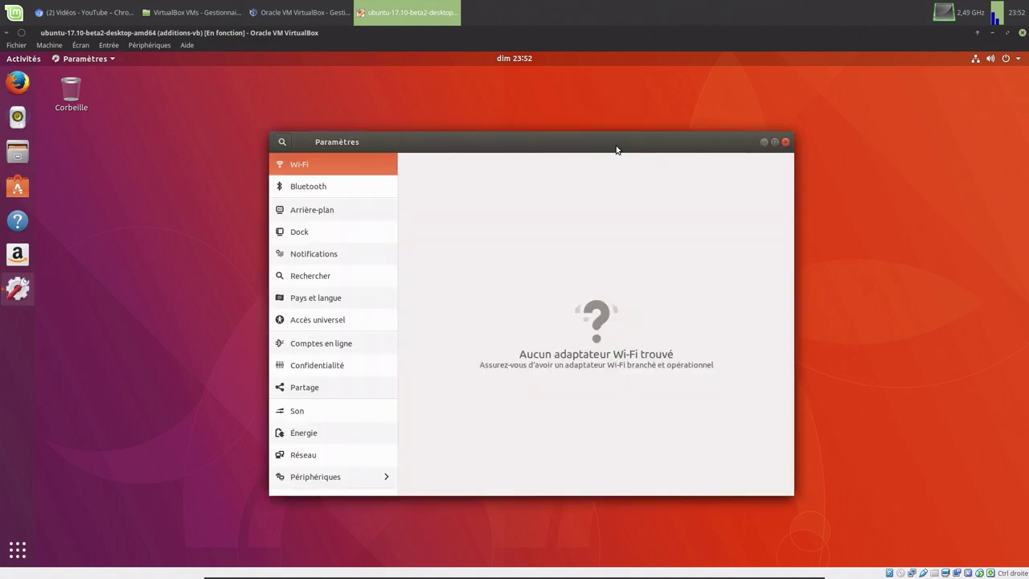
mouse_move(617, 150)
left_mouse_down()
mouse_move(637, 141)
mouse_move(632, 125)
mouse_move(626, 135)
left_mouse_up()
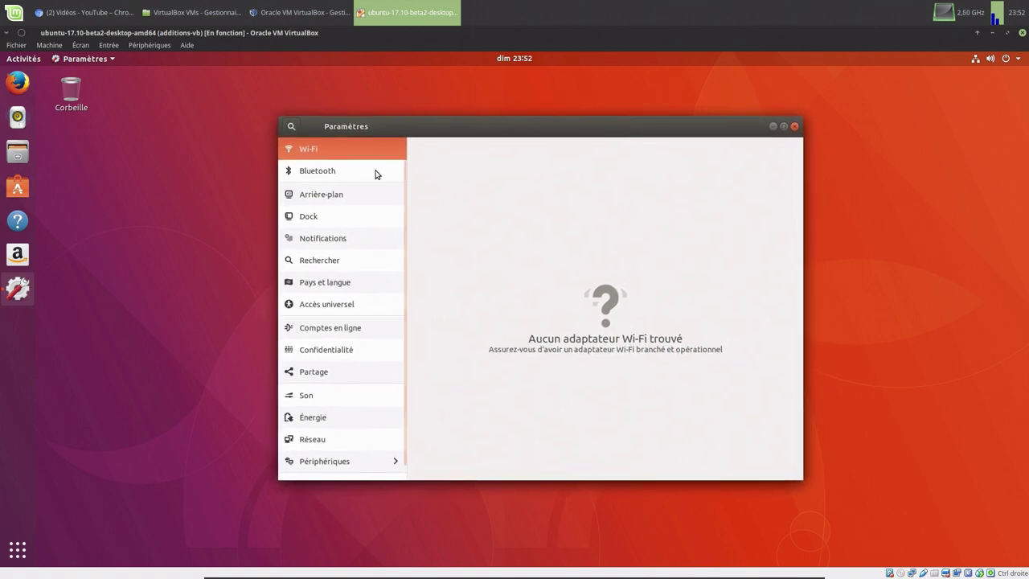
left_click(348, 173)
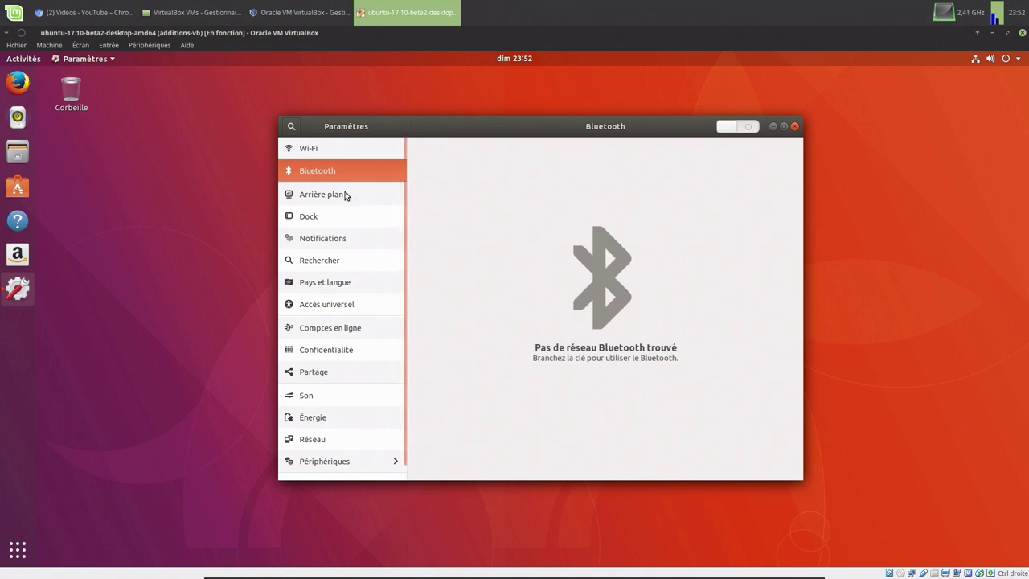
left_click(345, 195)
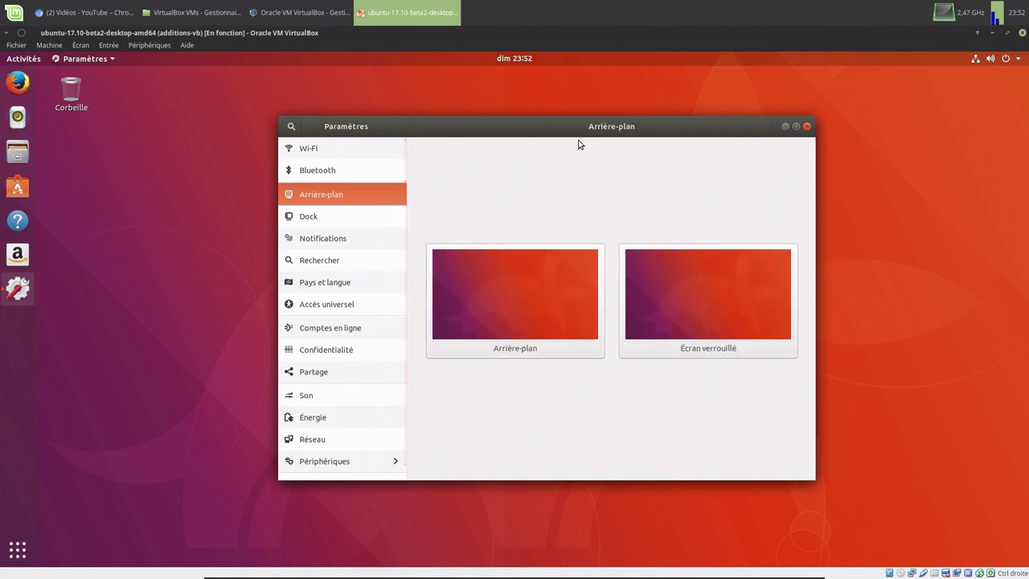
Step: Move the Paramètres window aside to uncover the wallpaper and switch the virtual machine to full-screen display
left_click_drag(576, 136, 786, 212)
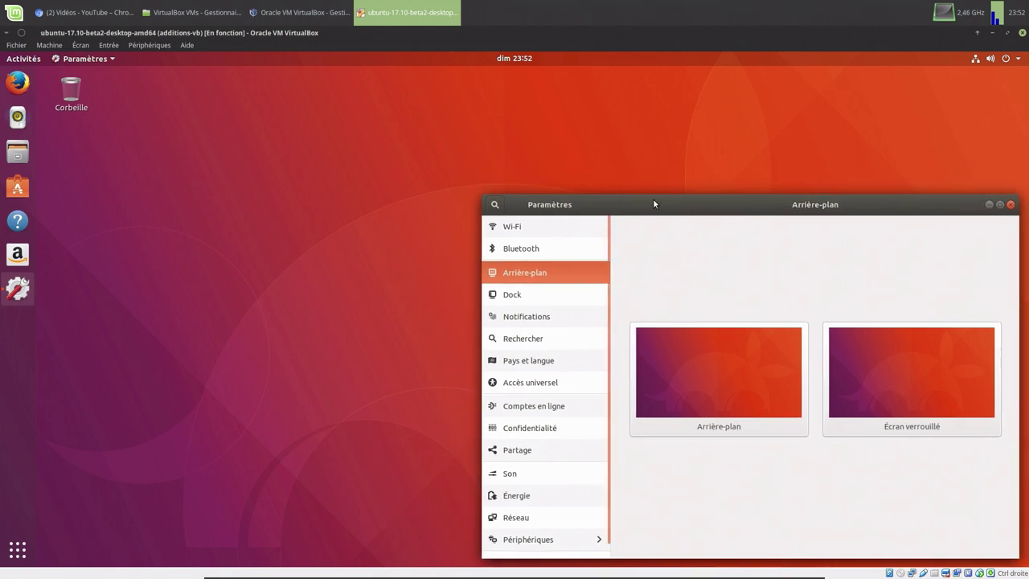
key("ctrl+f")
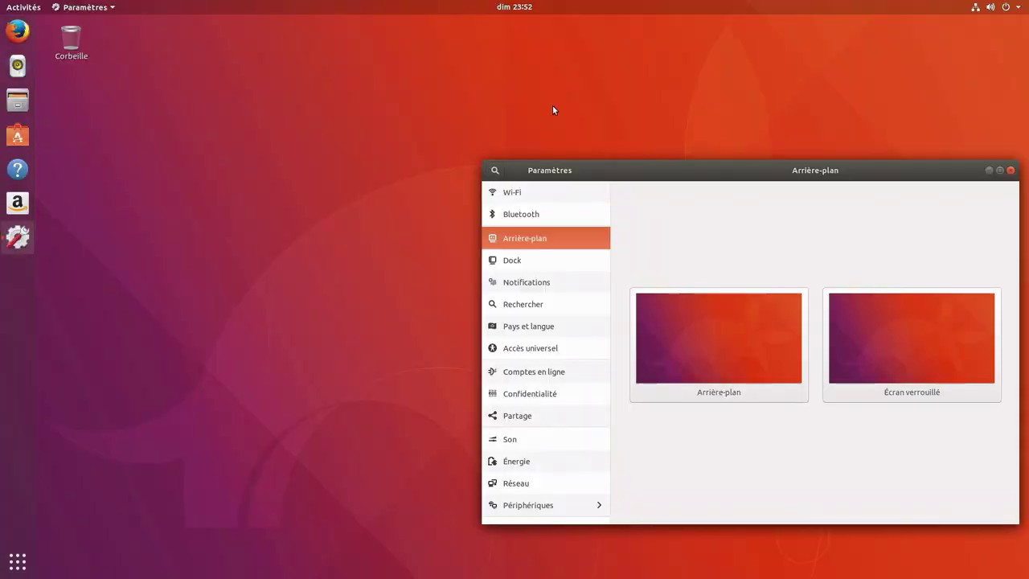
Step: Try the lavender flowers wallpaper and the green-water island wallpaper as the desktop background
left_click(751, 333)
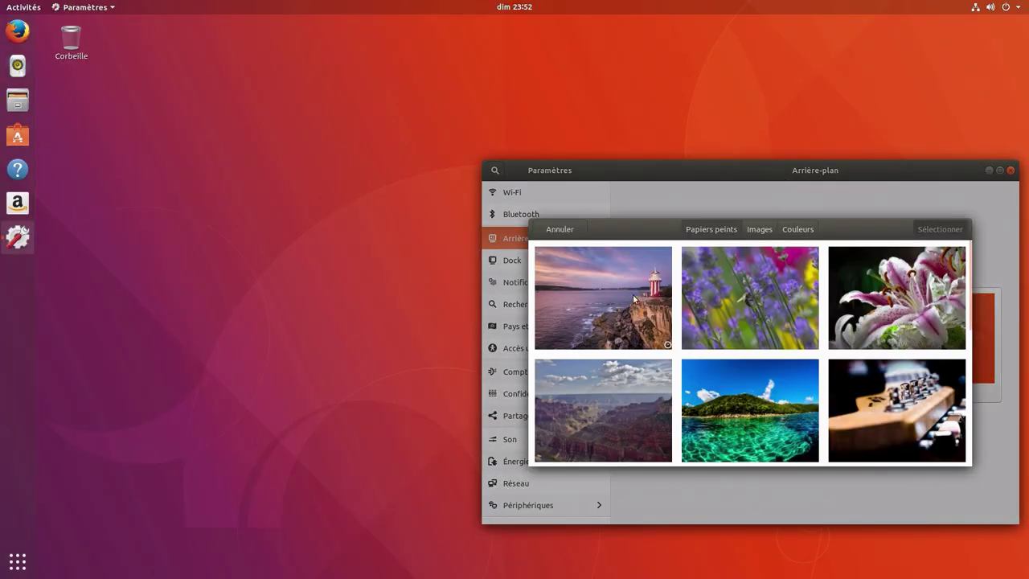
left_click(760, 305)
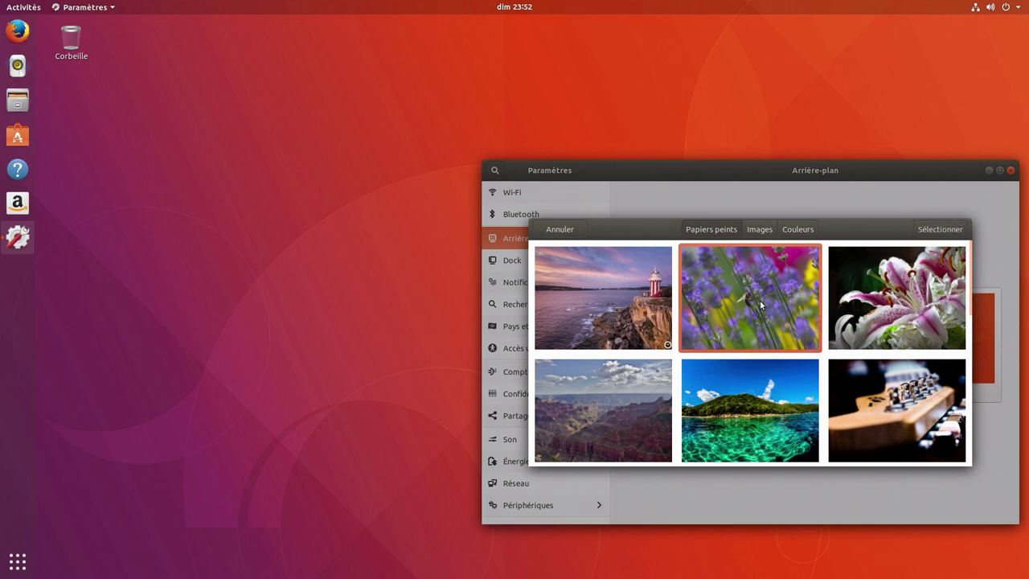
double_click(761, 304)
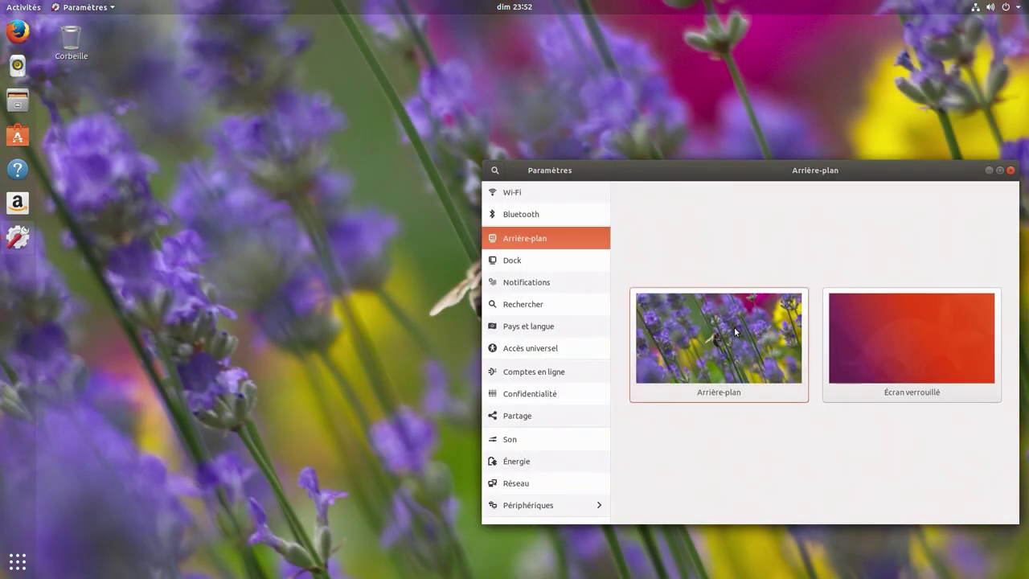
left_click(734, 327)
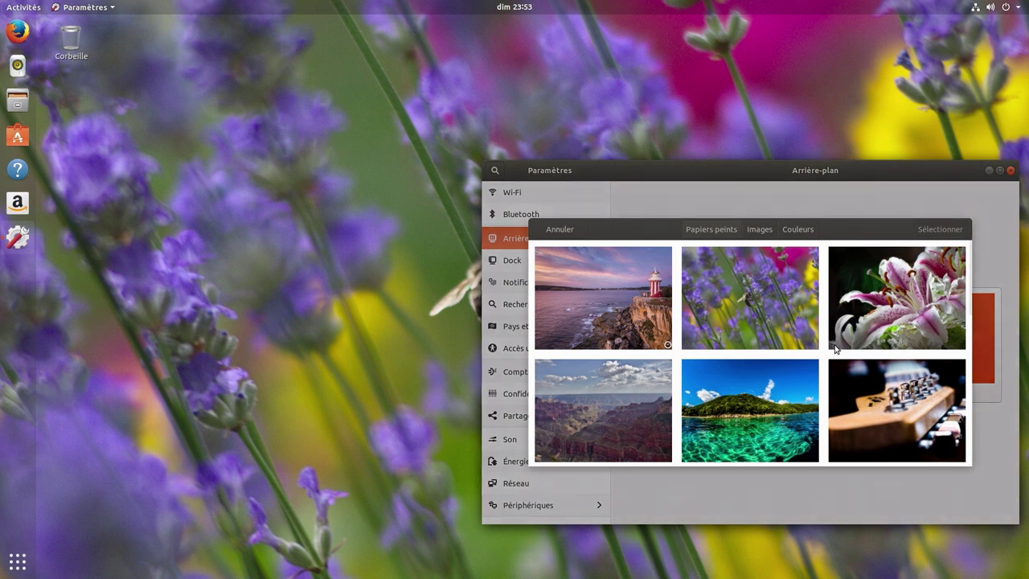
key("Escape")
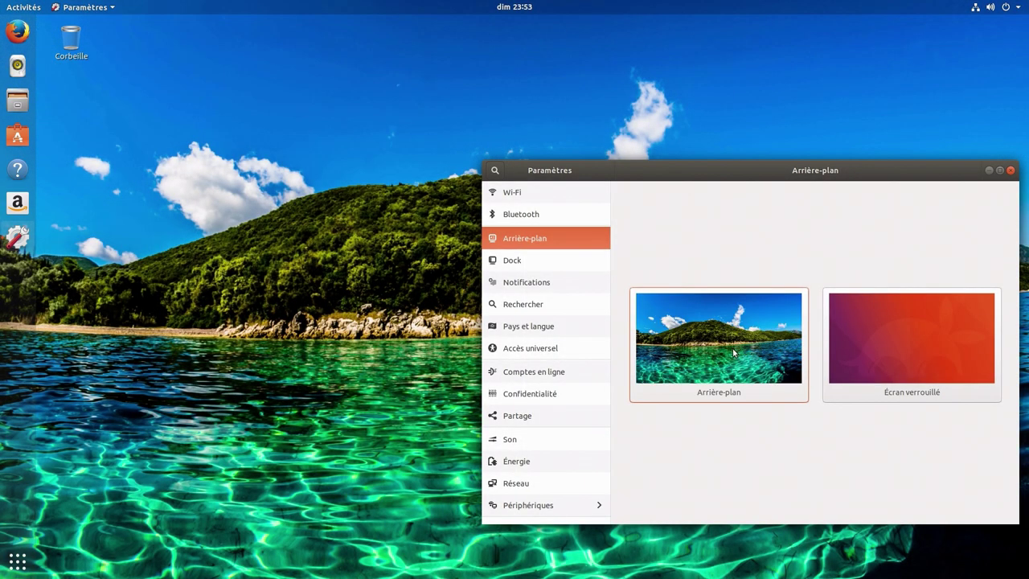
Step: Set the desktop background to the white wallpaper showing a bowl of red seeds
left_click(733, 347)
scroll(744, 368, "down", 3)
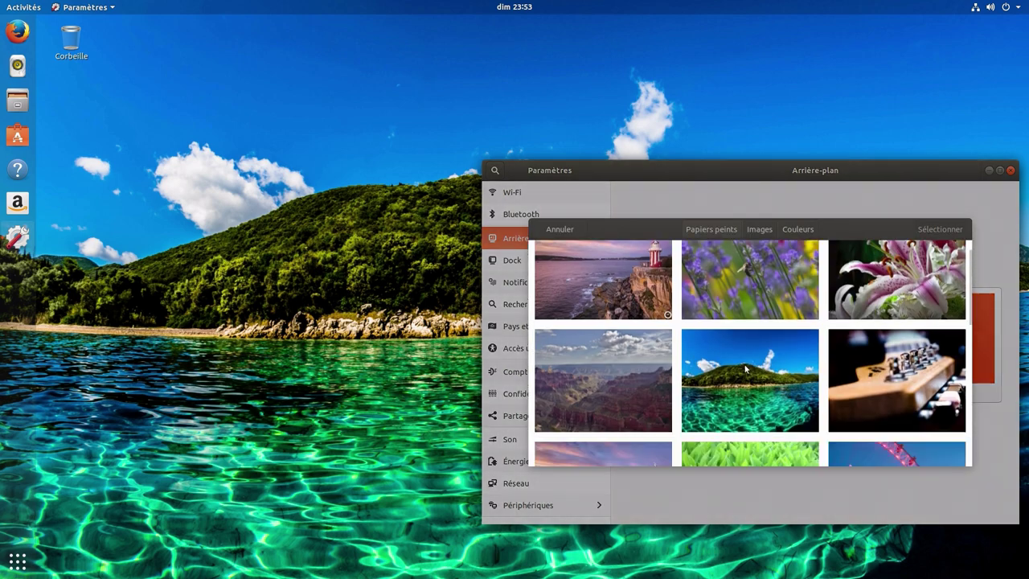
scroll(744, 369, "down", 2)
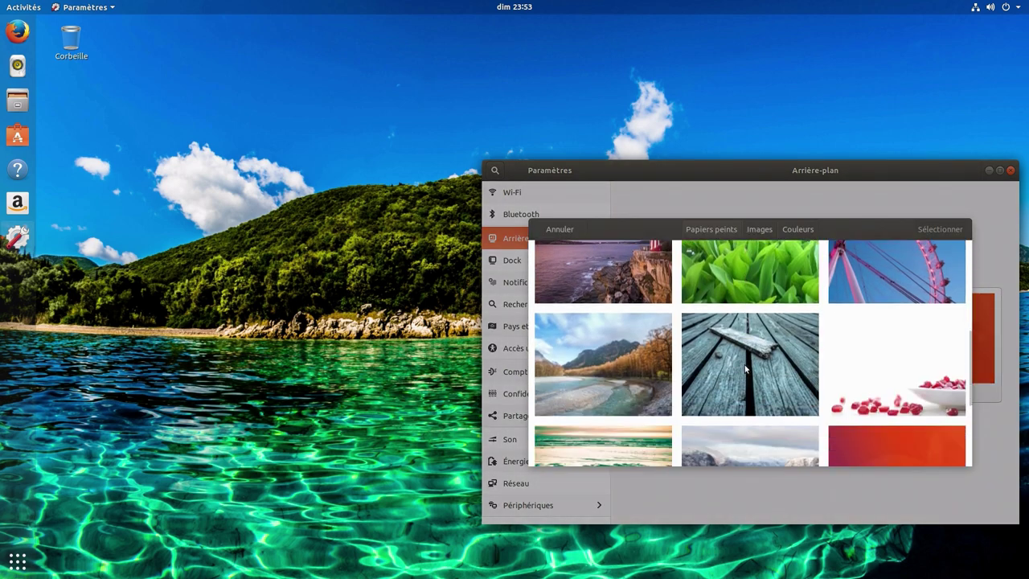
left_click(890, 377)
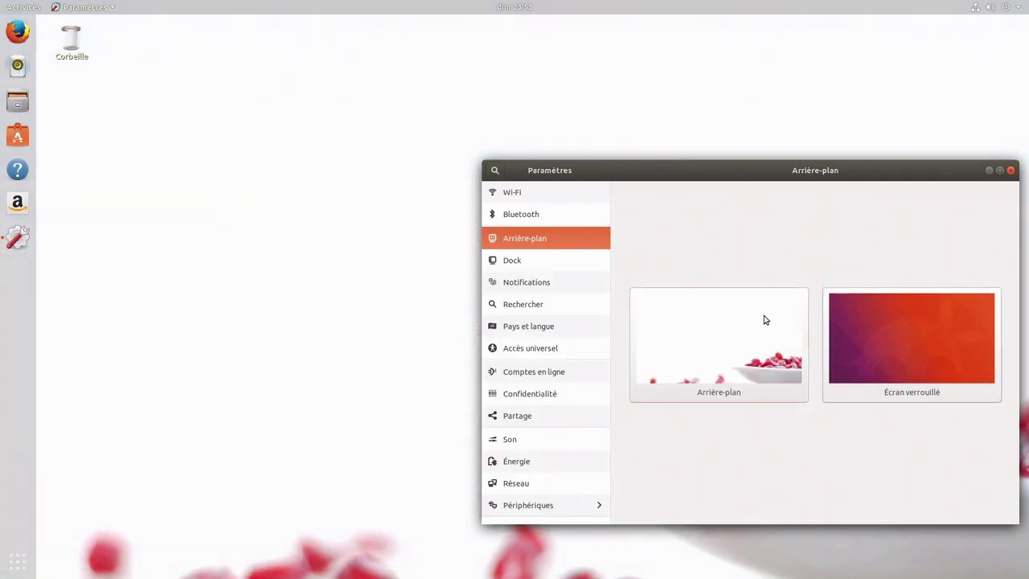
Step: Turn on "Auto-hide the Dock" in the Dock settings, and open the home folder in a file manager window placed clear of the dock
left_click(537, 263)
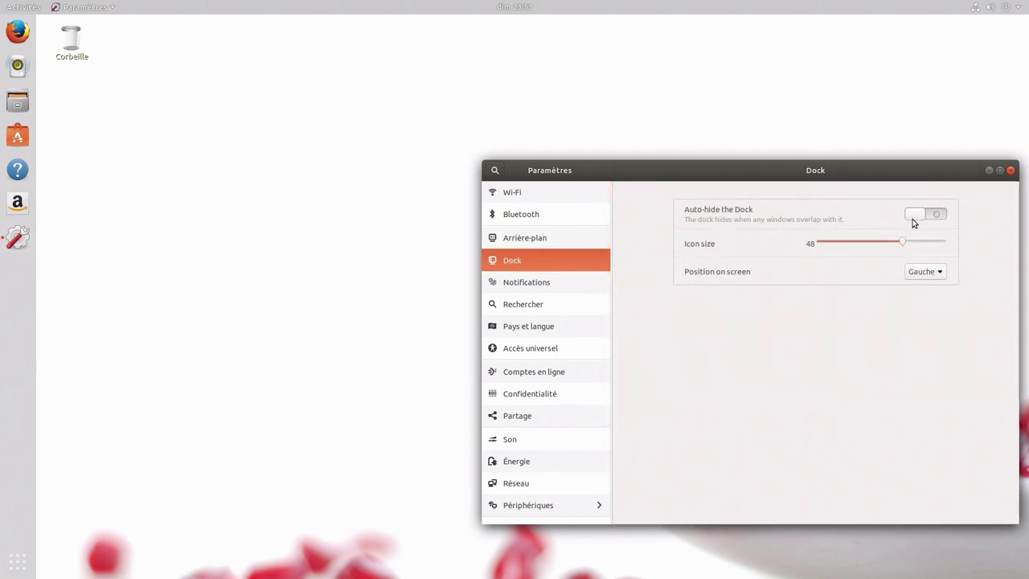
left_click(913, 223)
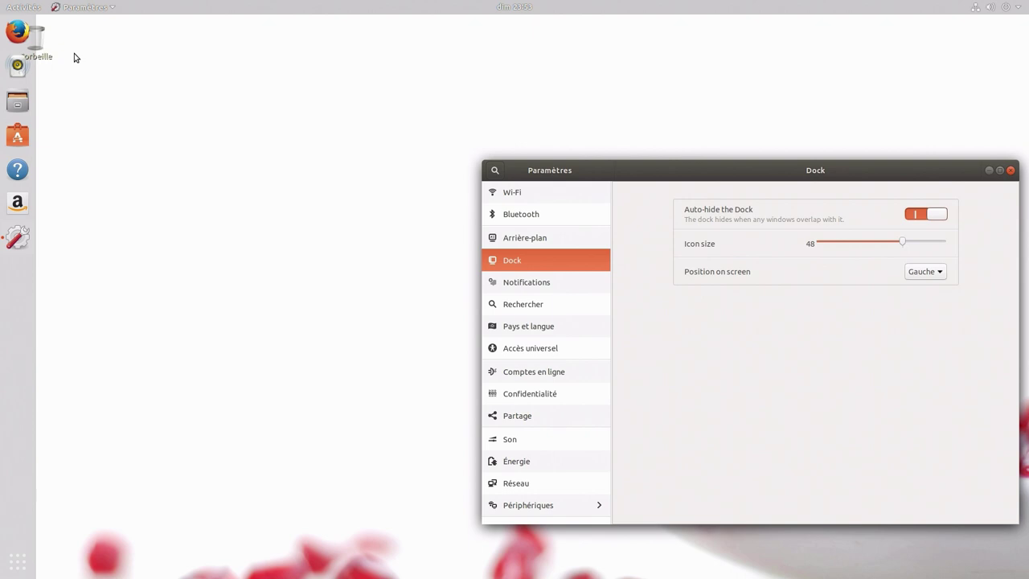
left_click(18, 101)
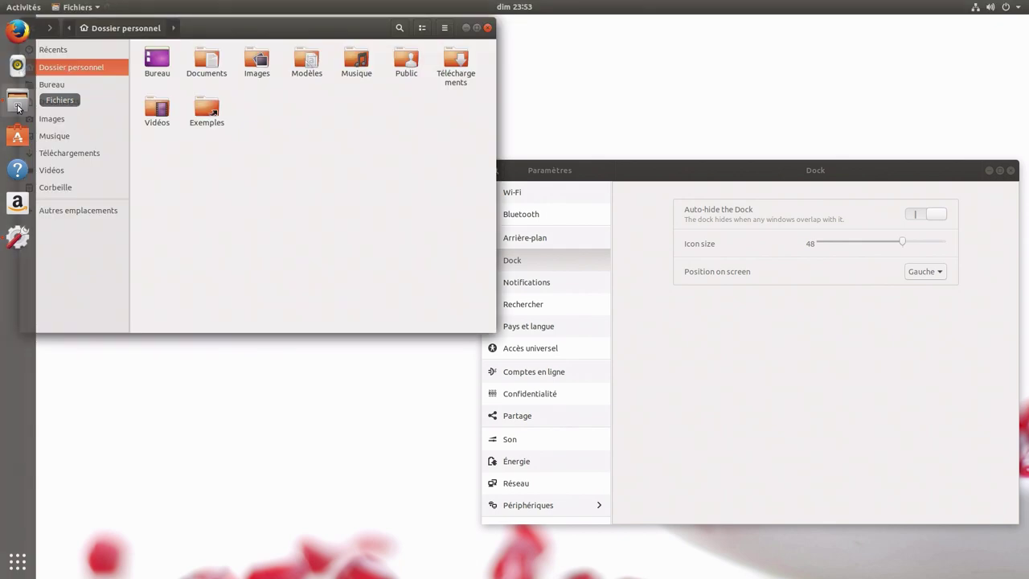
left_click_drag(266, 31, 260, 121)
mouse_move(401, 125)
left_mouse_down()
mouse_move(416, 127)
mouse_move(393, 124)
left_mouse_up()
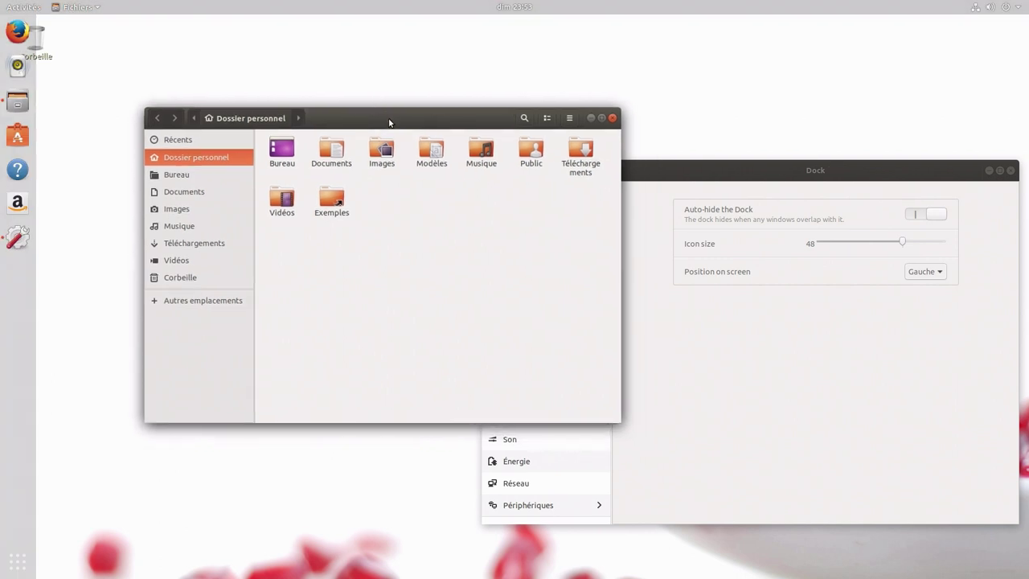
Step: Test the dock's auto-hide by moving the home folder window repeatedly over the dock area and back clear of it
left_click_drag(389, 122, 269, 127)
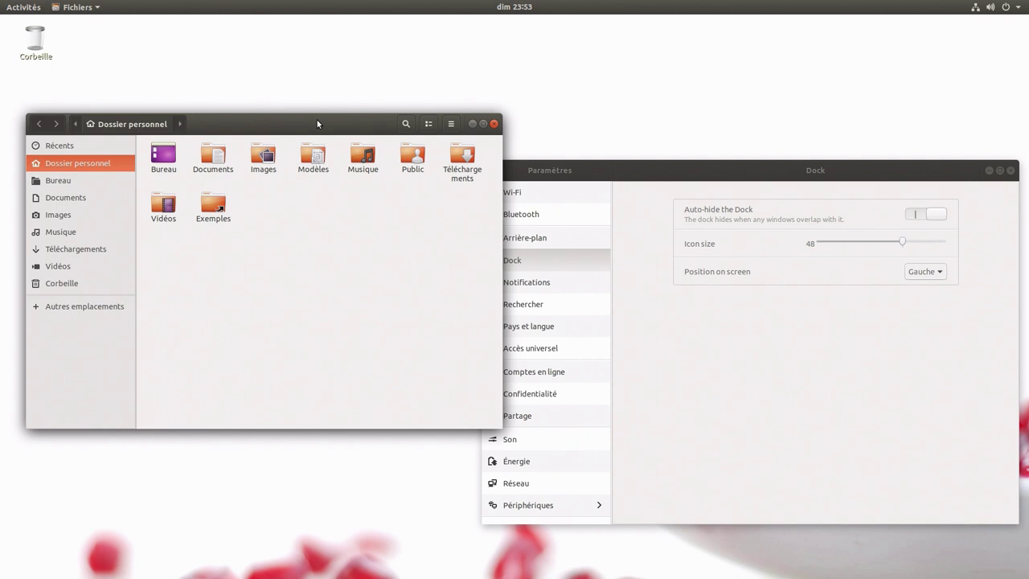
left_click_drag(316, 121, 431, 137)
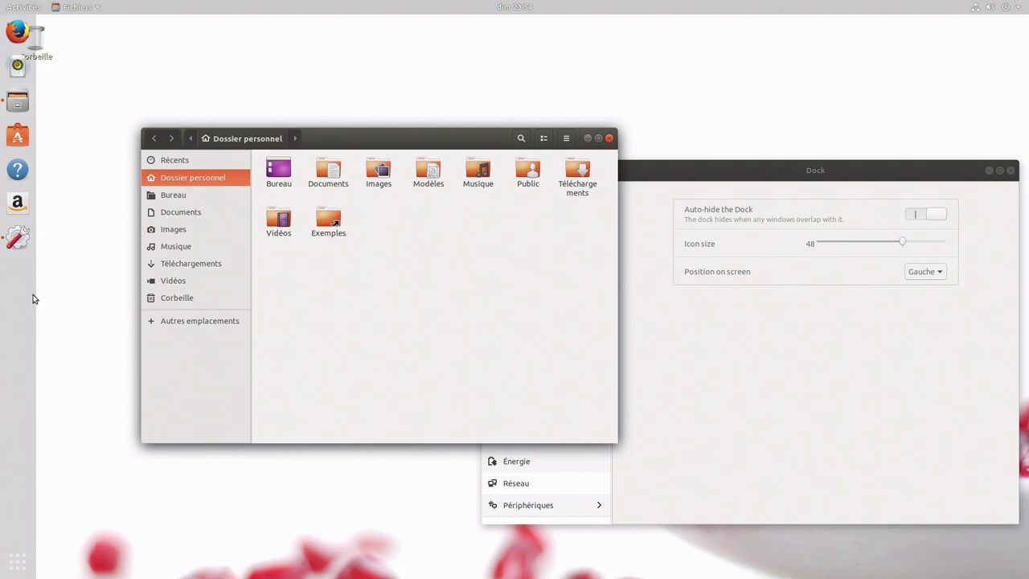
left_click_drag(346, 139, 228, 163)
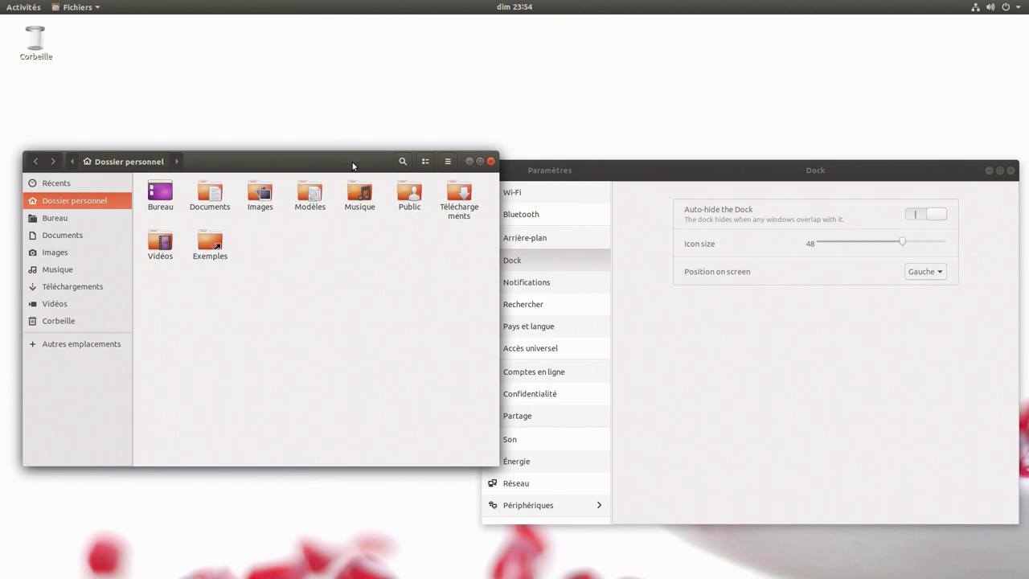
left_click_drag(352, 166, 521, 148)
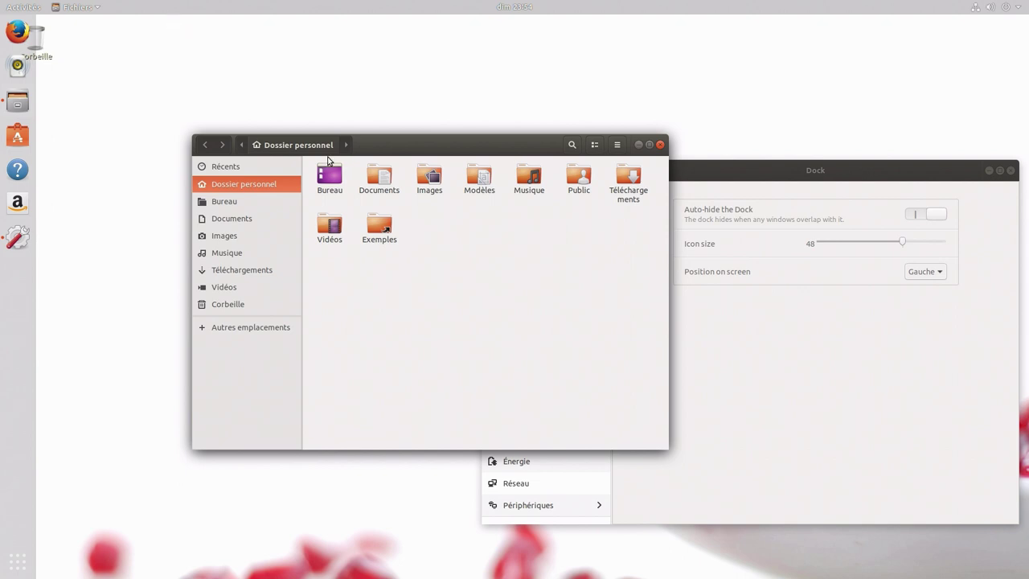
left_click_drag(397, 145, 230, 175)
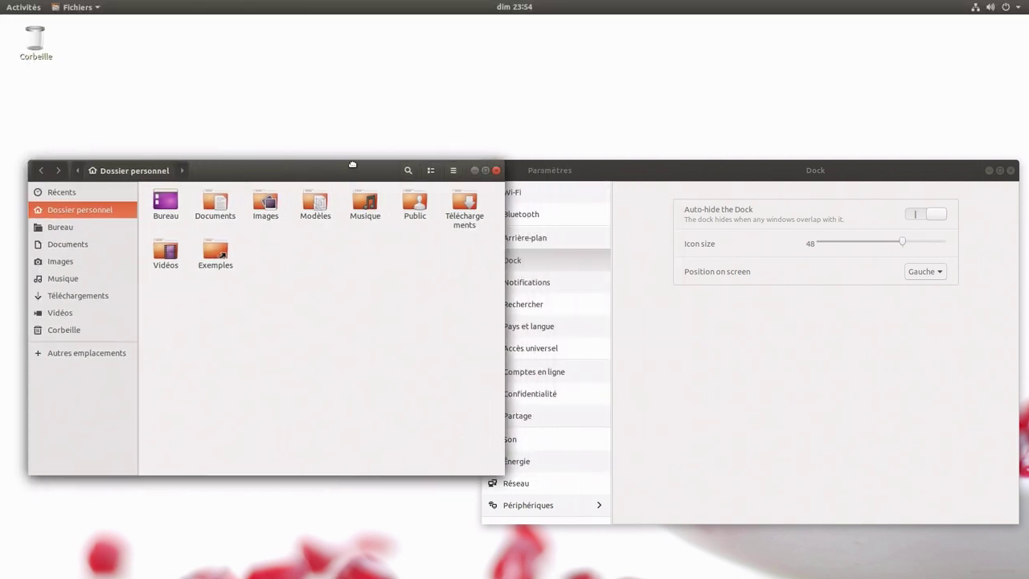
left_click_drag(352, 165, 397, 55)
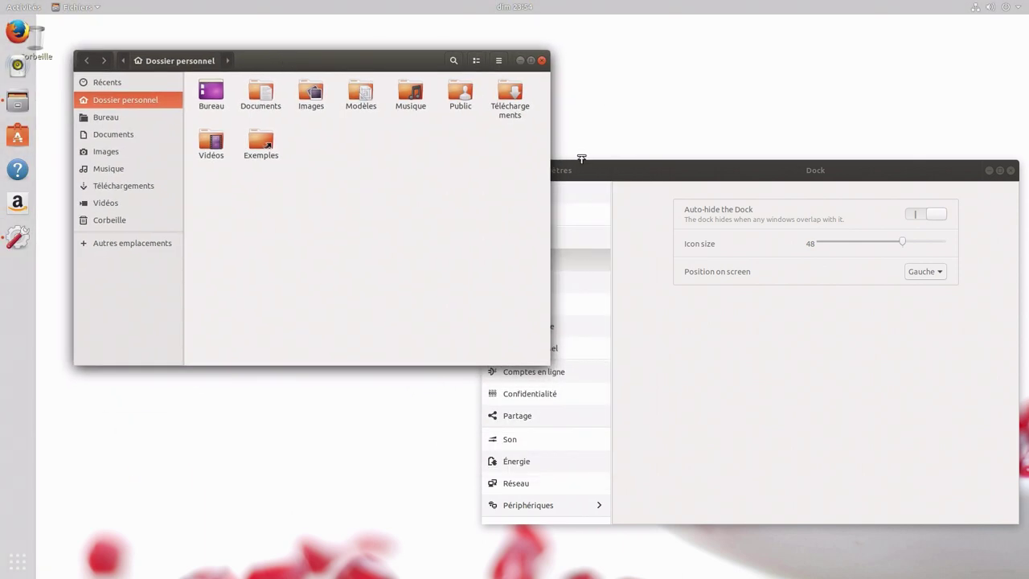
Step: Try dock icon sizes of 34, 16 and 56 in the Dock settings, and return the size to 48
left_click(593, 164)
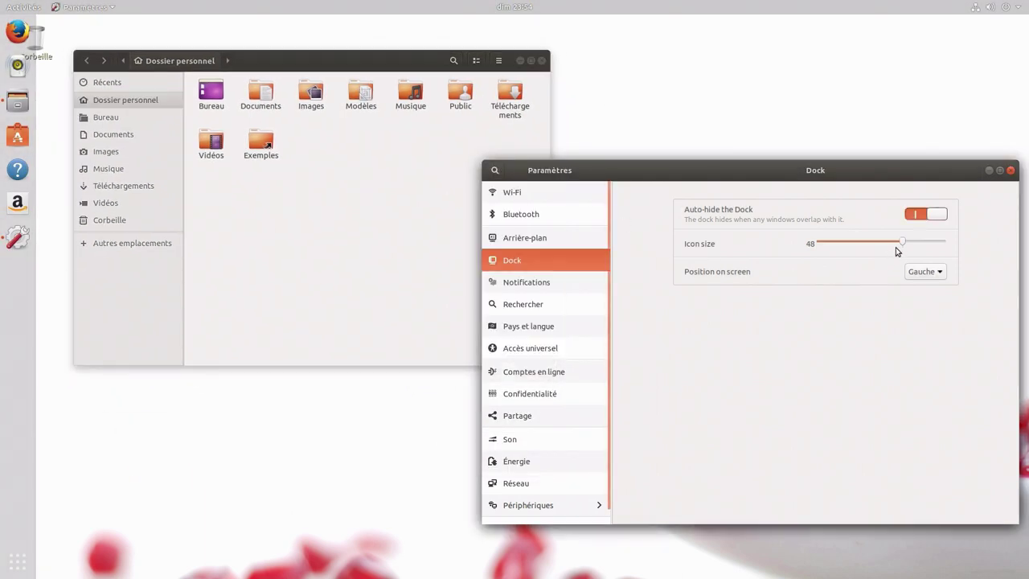
left_click_drag(903, 242, 869, 245)
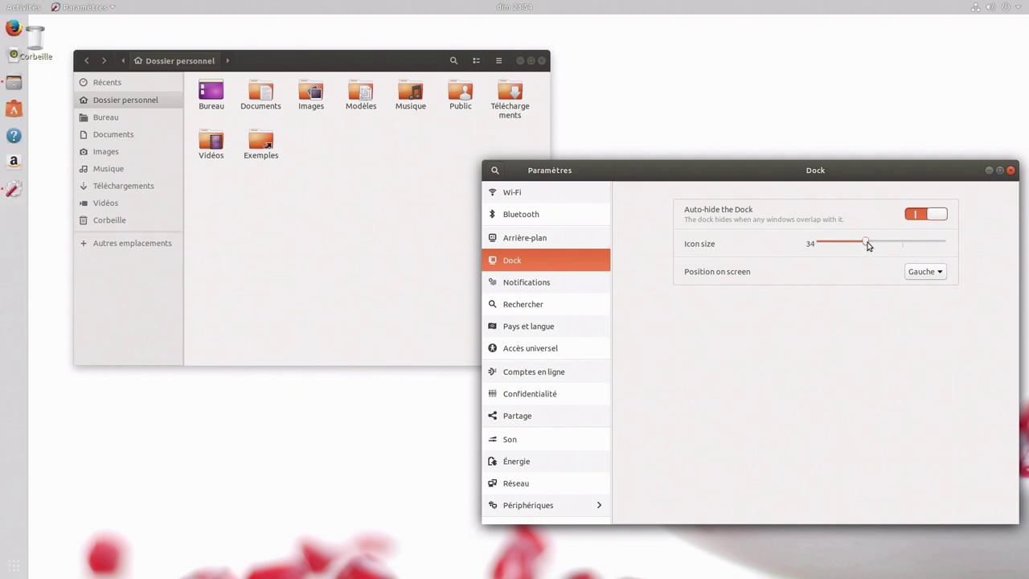
left_click_drag(868, 245, 838, 245)
key("Home")
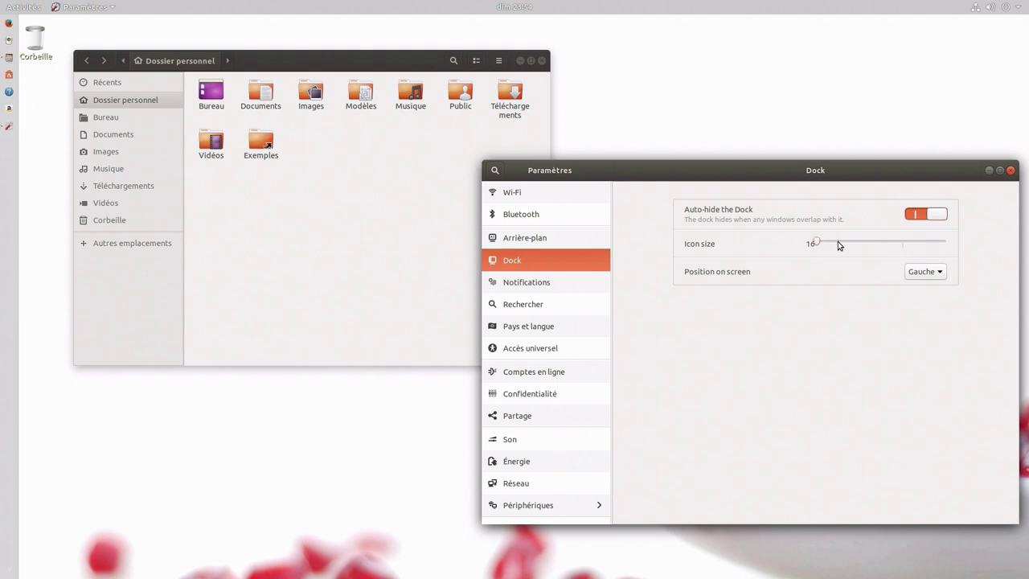
left_click(837, 244)
scroll(838, 241, "up", 10)
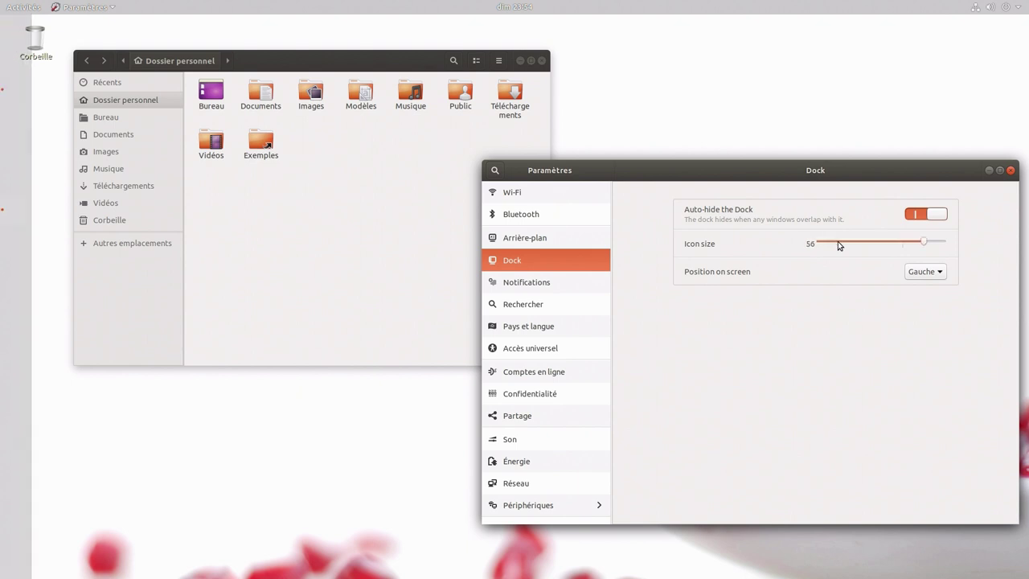
scroll(837, 242, "down", 4)
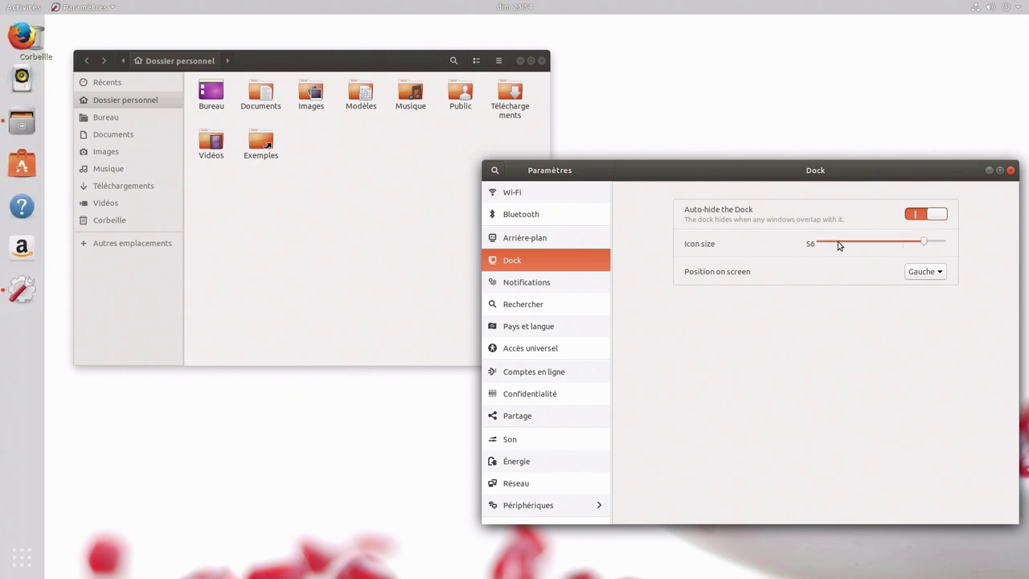
Step: Review the Notifications, Rechercher, Pays et langue and Accès universel settings pages, including the lower Accès universel options
left_click(552, 283)
scroll(648, 357, "down", 2)
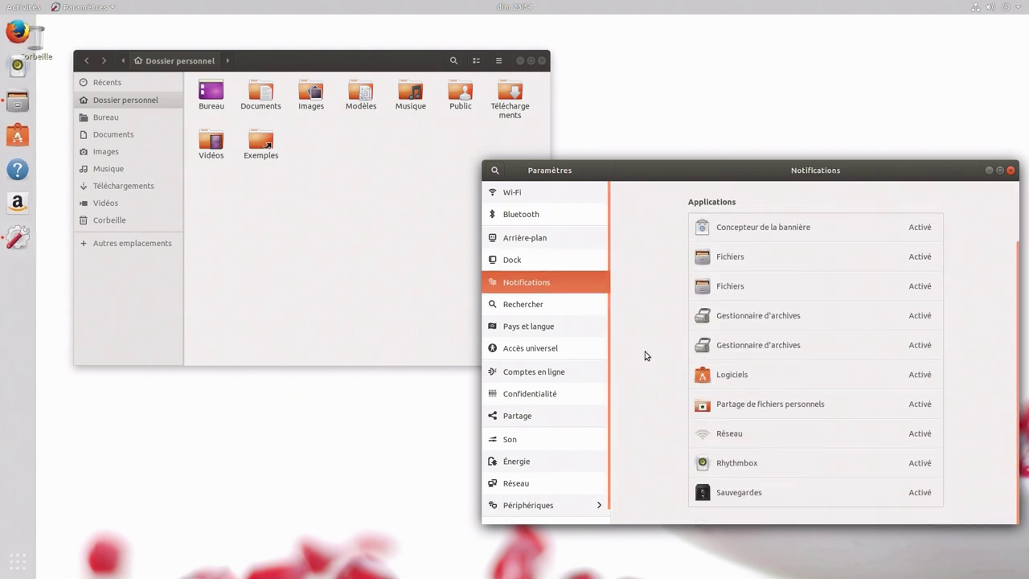
left_click(552, 303)
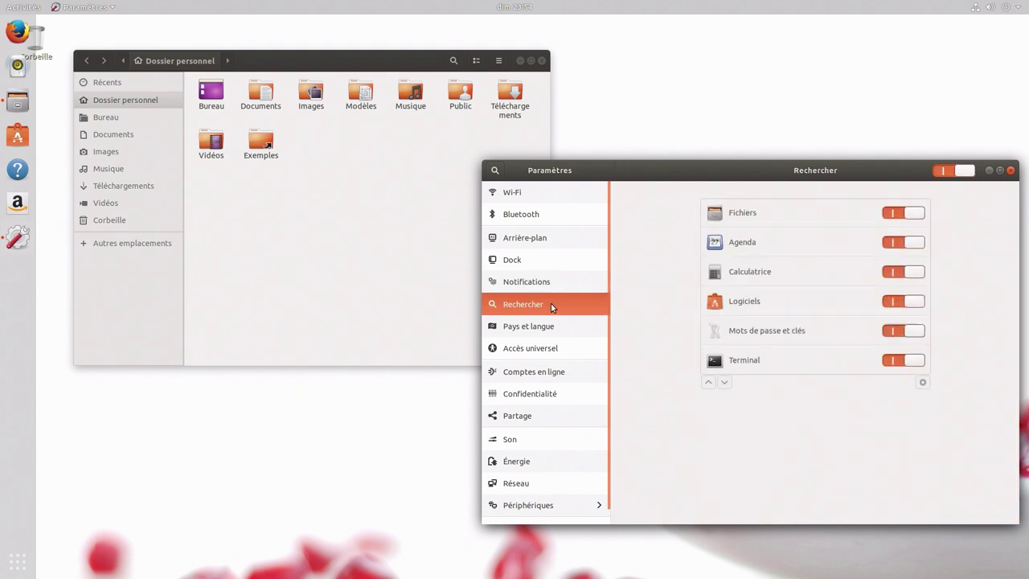
left_click(558, 327)
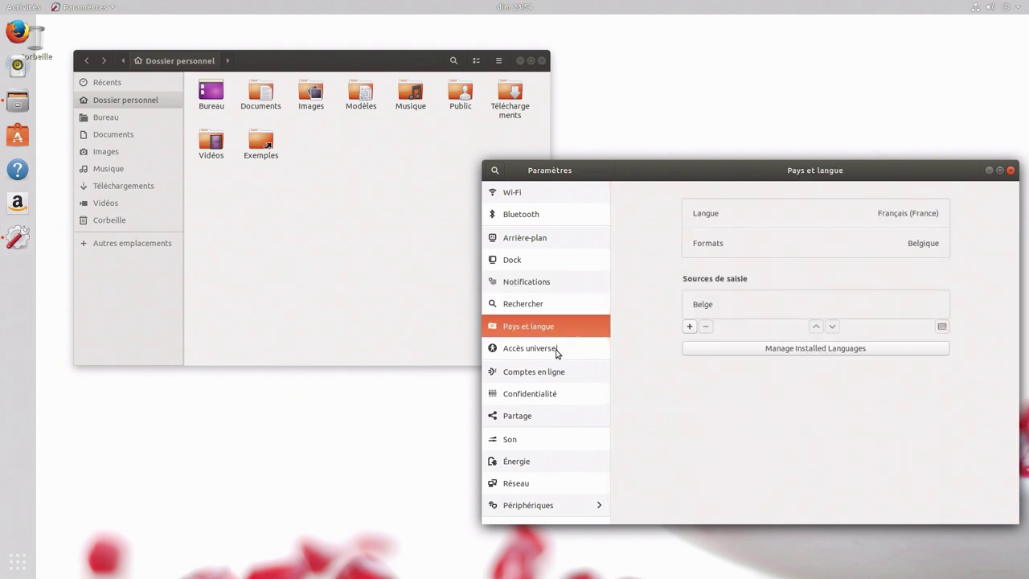
left_click(557, 353)
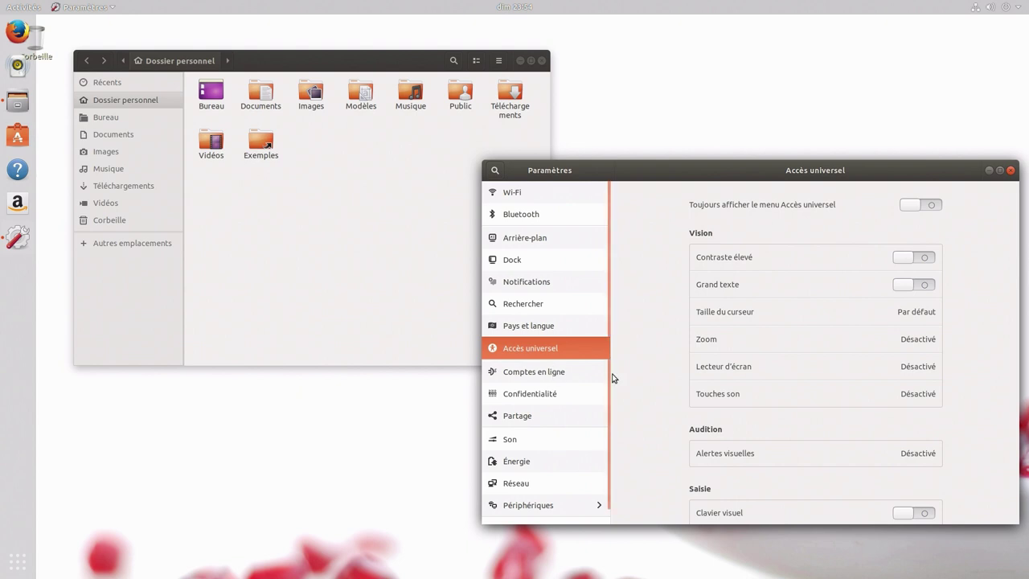
scroll(731, 395, "down", 5)
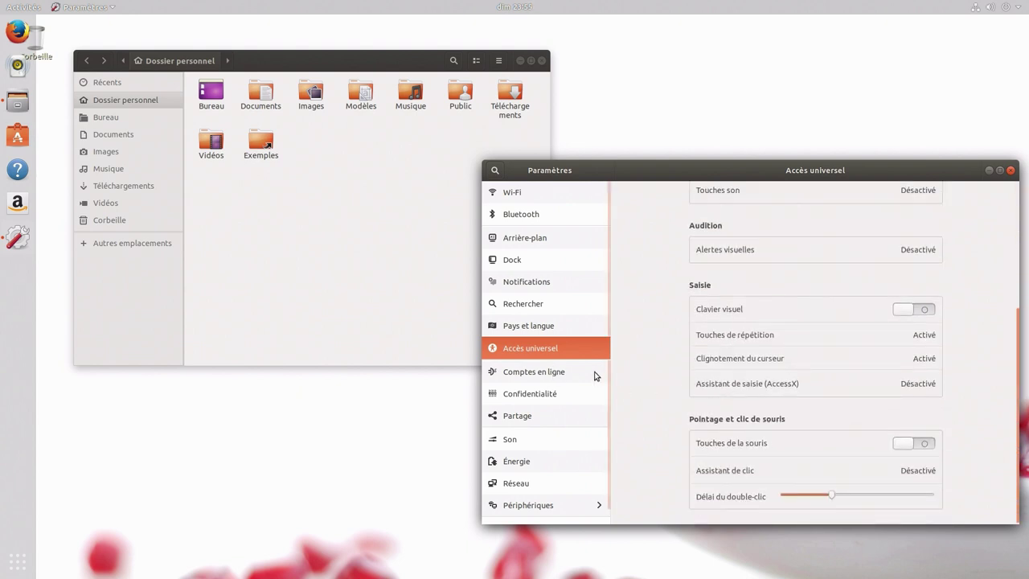
Step: Close the home folder window and show the full list of Comptes en ligne account types in a maximized Paramètres window
left_click(543, 62)
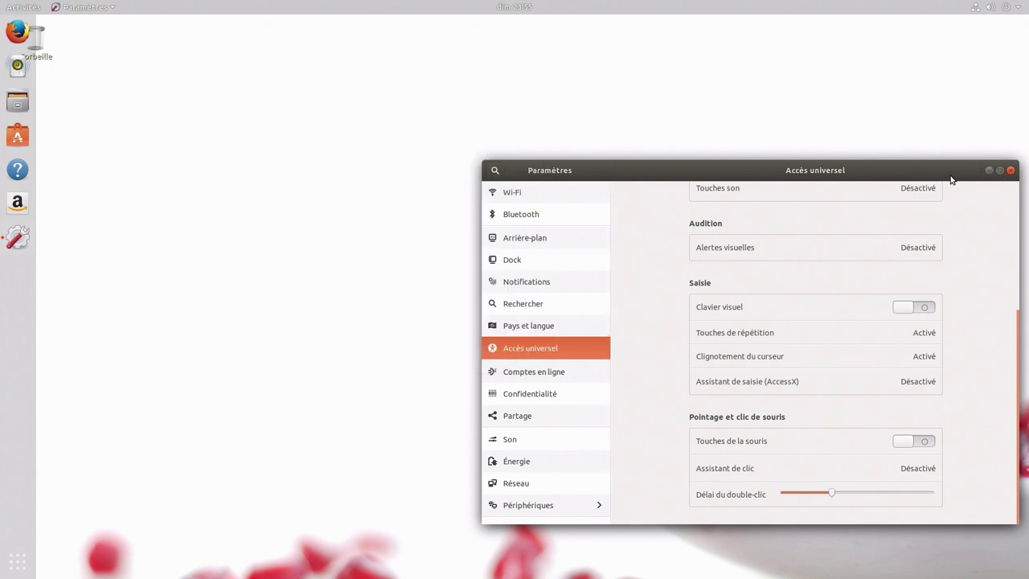
double_click(918, 176)
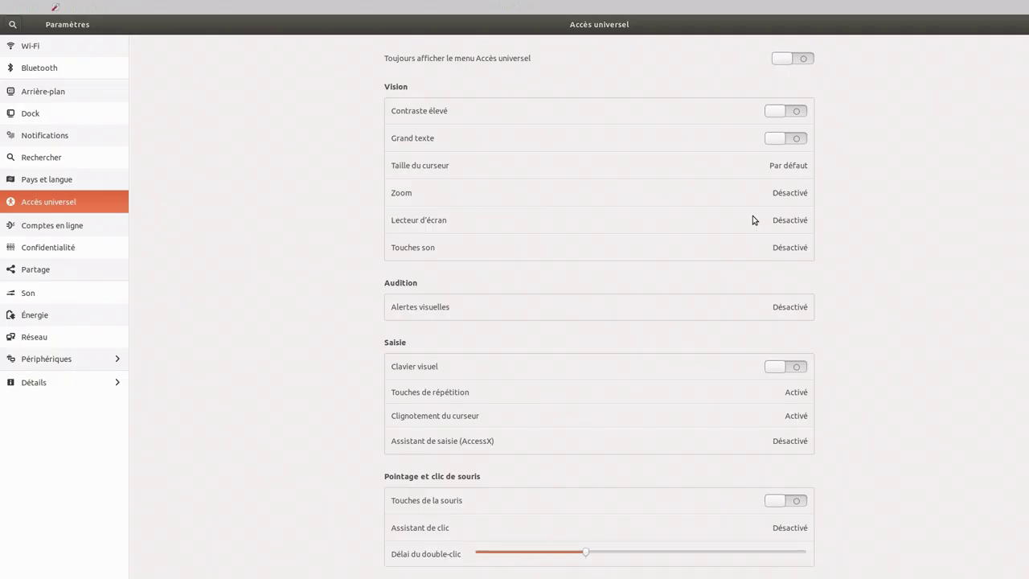
left_click(80, 227)
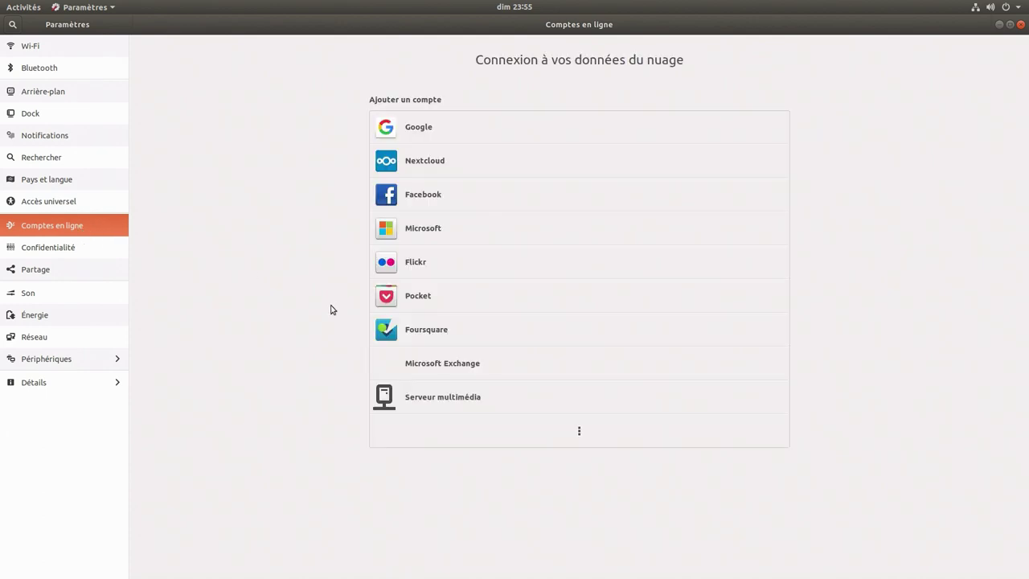
left_click(579, 432)
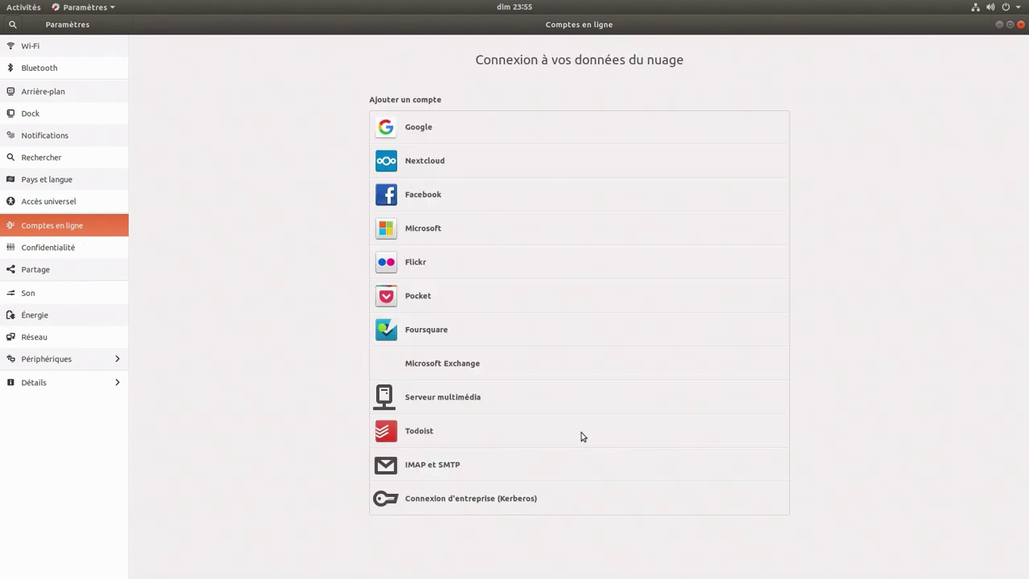
Step: Review the Confidentialité, Partage, Son, Énergie and Réseau settings, including the sound page's Entrée and Applications sections
left_click(79, 250)
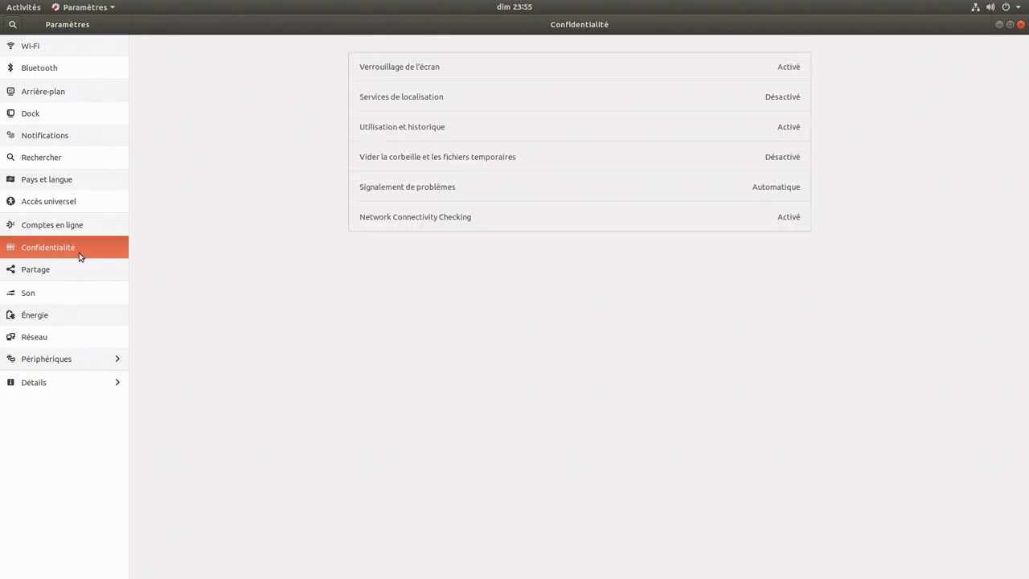
left_click(34, 274)
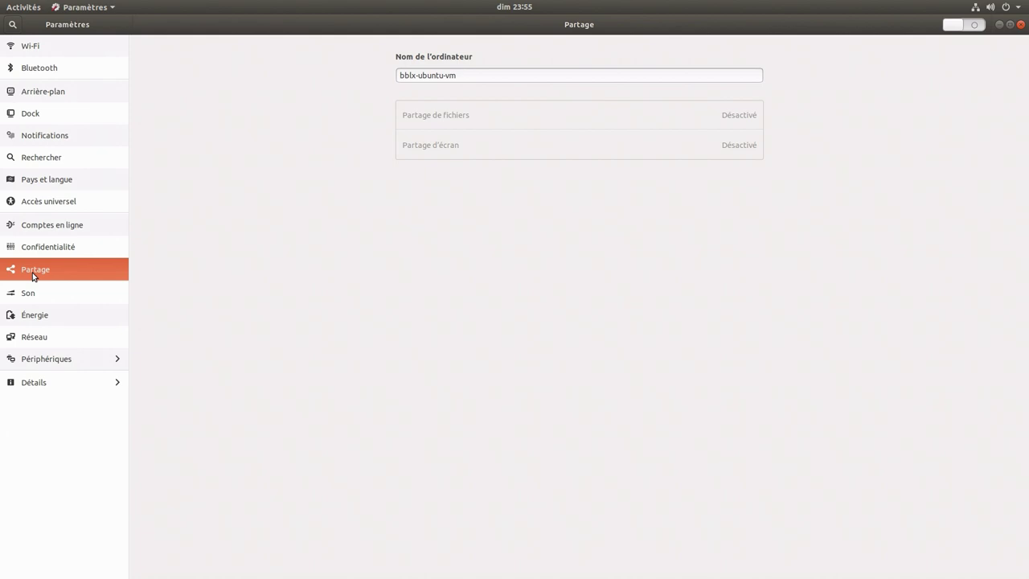
left_click(33, 294)
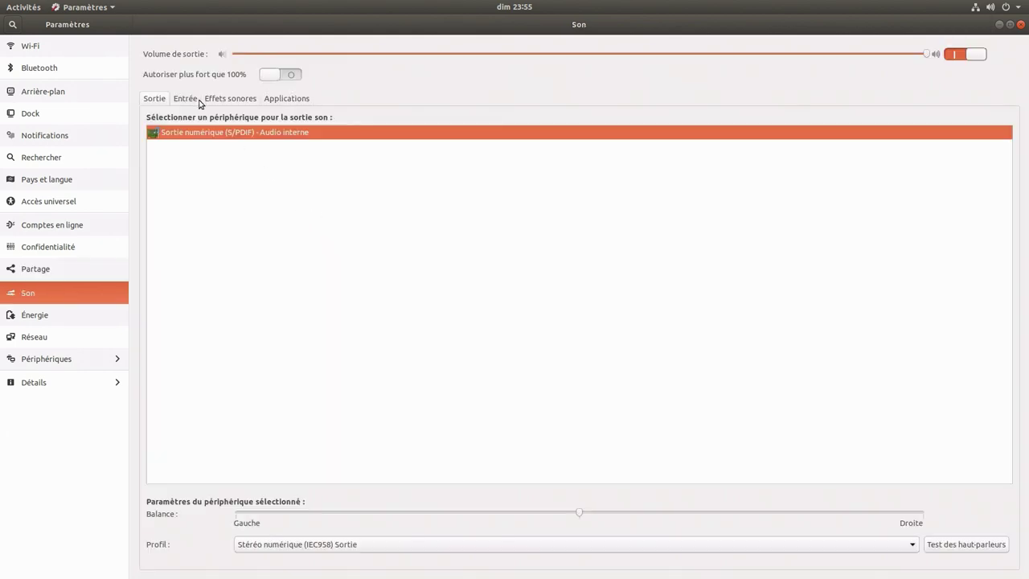
left_click(200, 104)
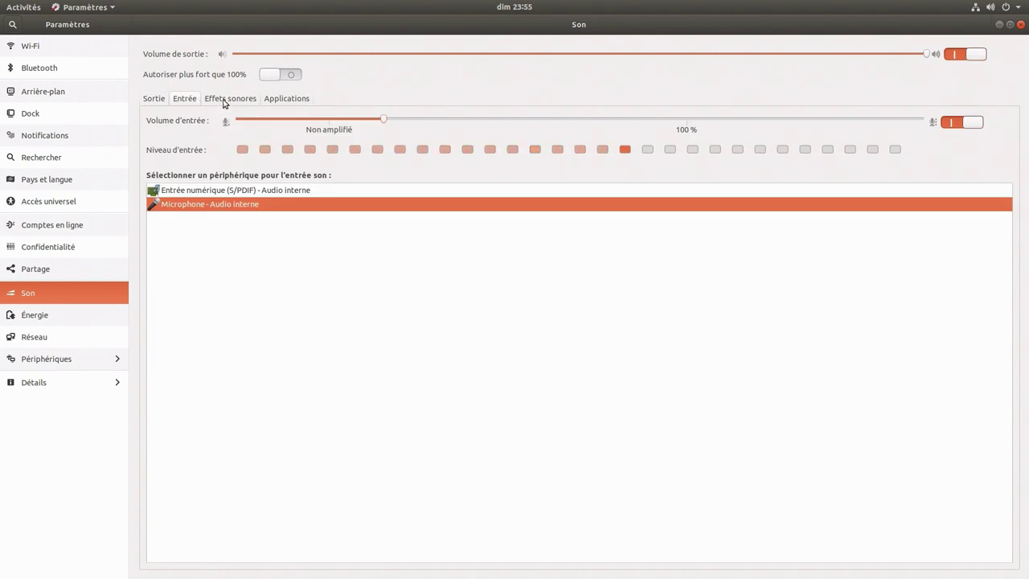
left_click(275, 100)
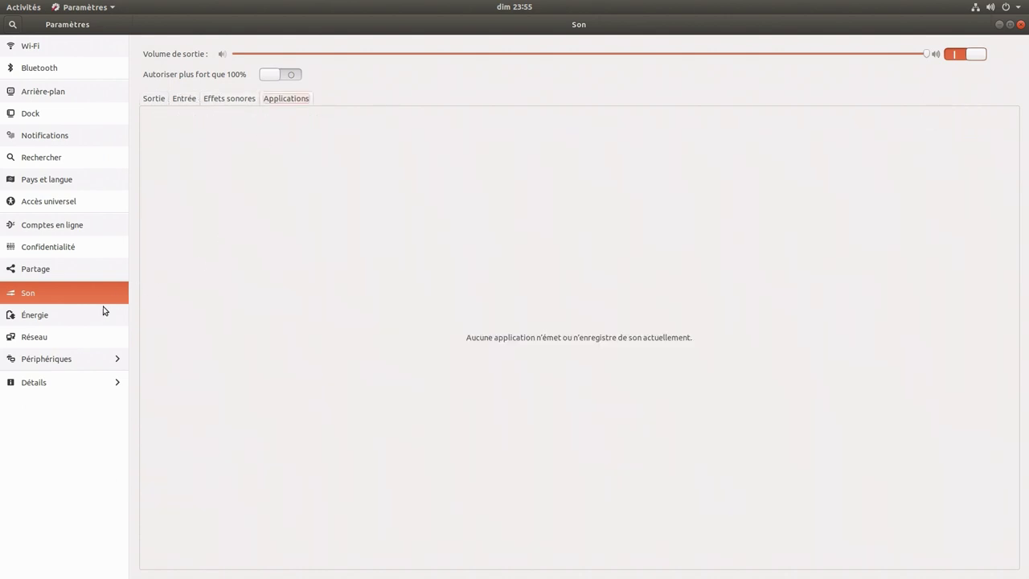
left_click(93, 315)
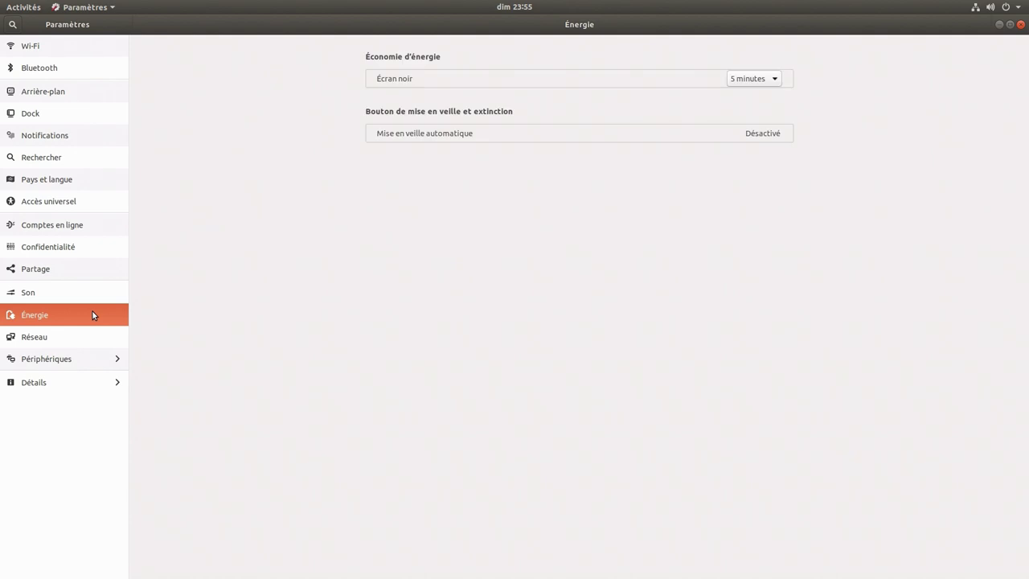
left_click(37, 339)
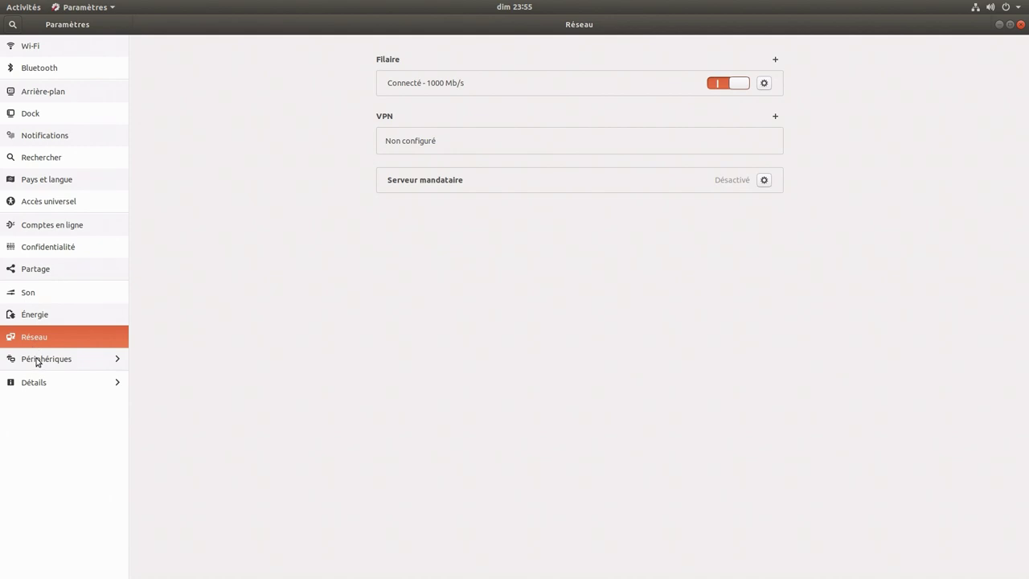
Step: Review every Périphériques settings page from Imprimantes and Clavier through Tablette Wacom and Couleur, and return to the main settings list
left_click(37, 363)
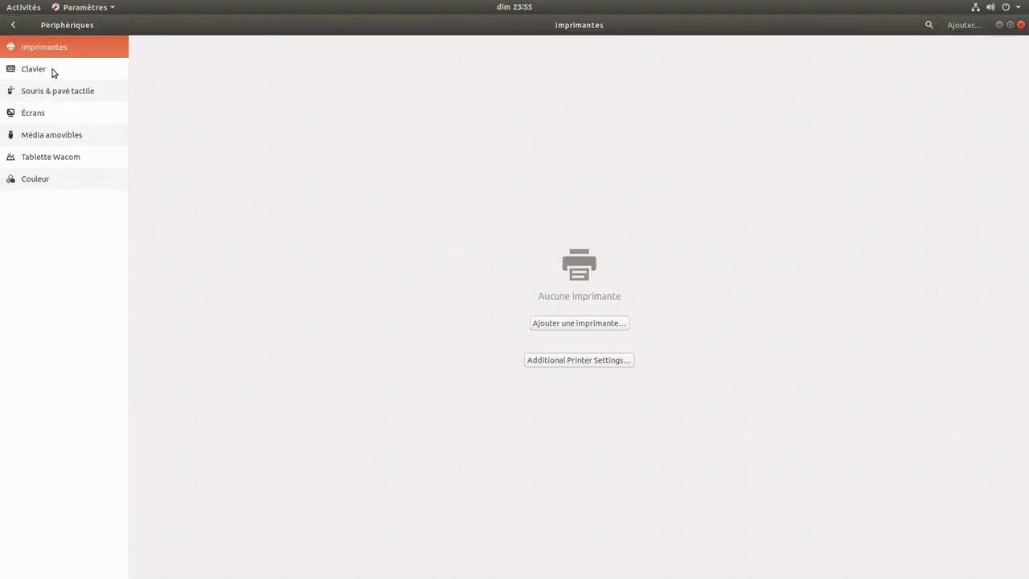
left_click(51, 71)
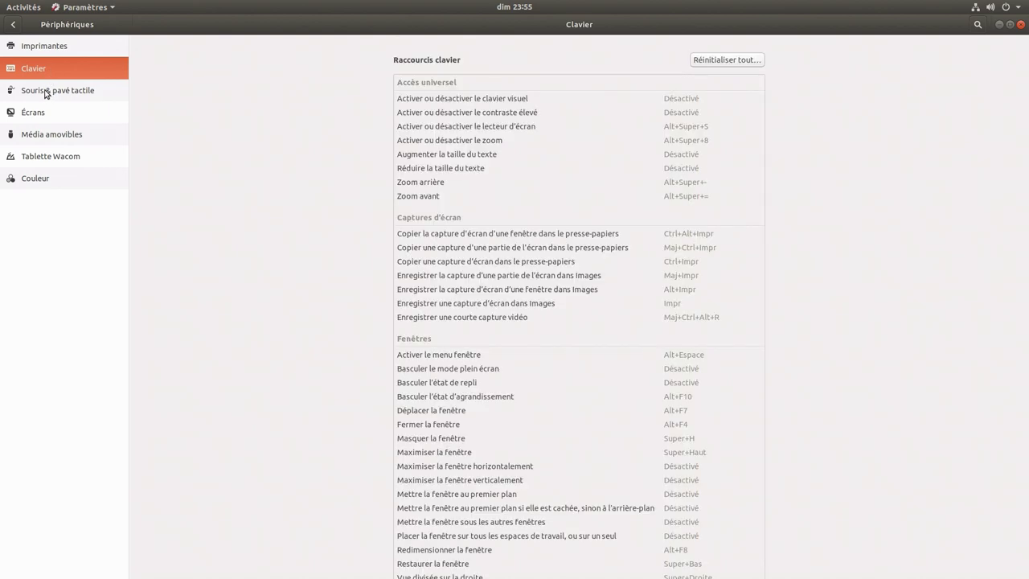
left_click(46, 93)
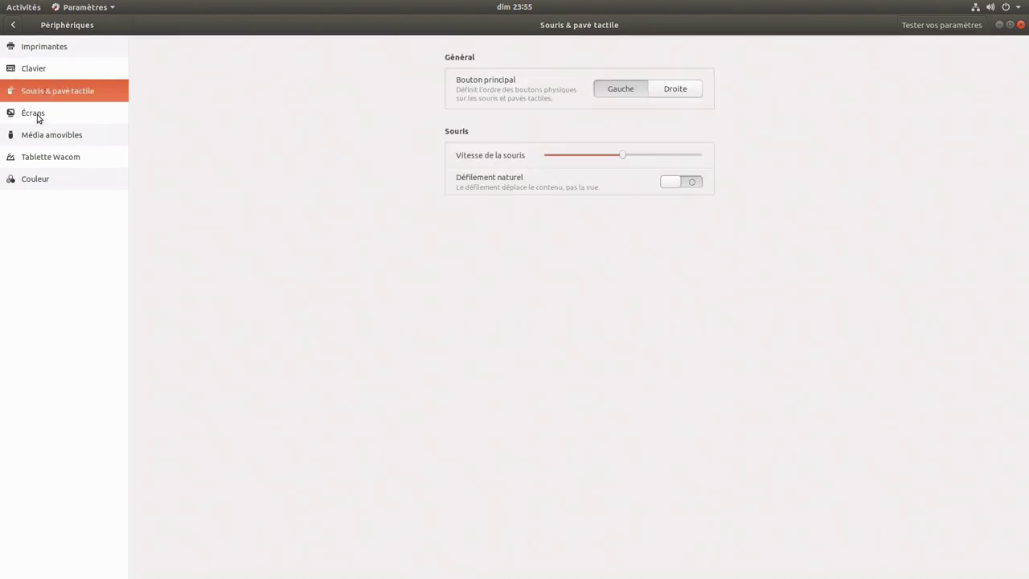
left_click(38, 117)
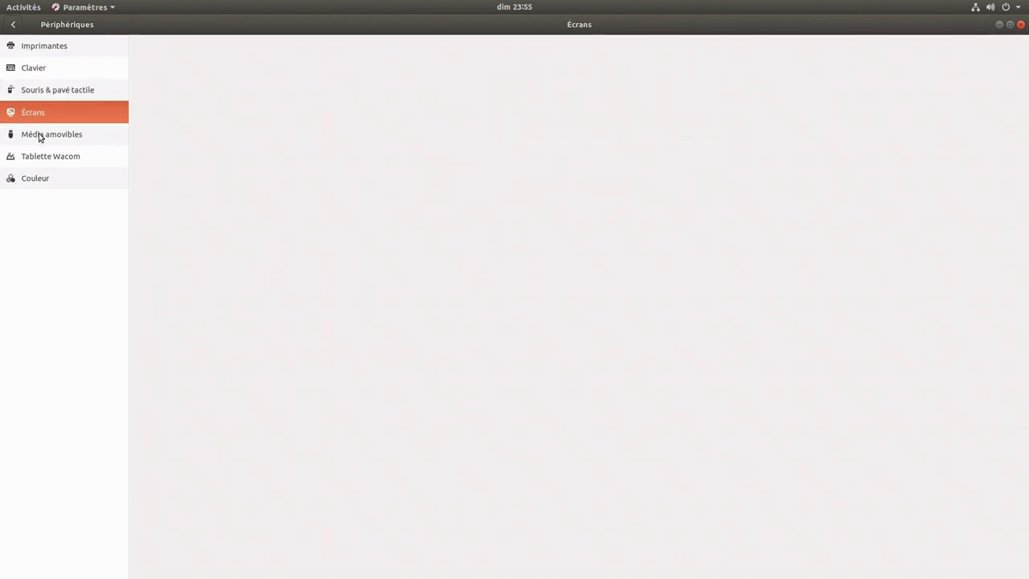
left_click(39, 137)
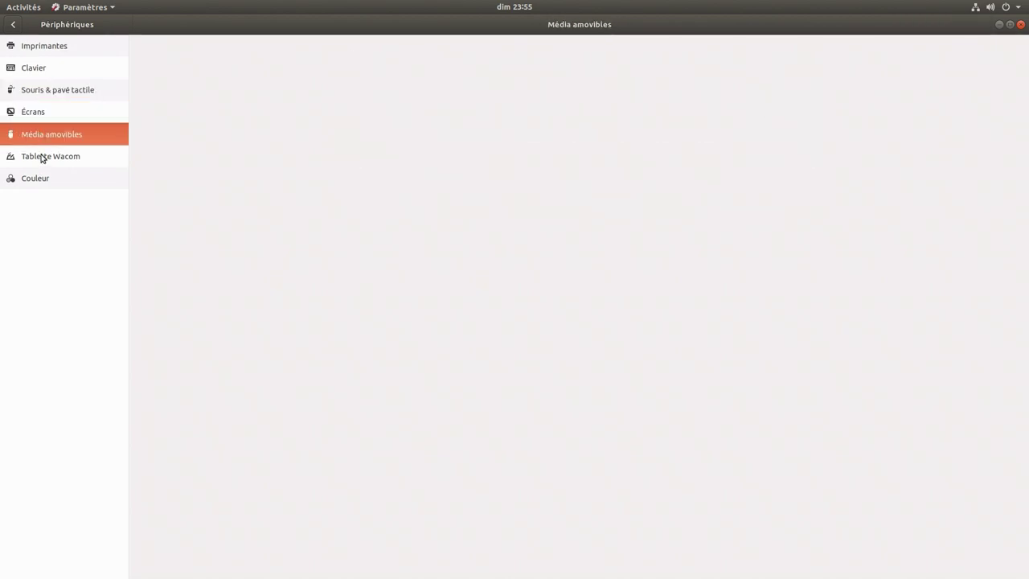
left_click(43, 158)
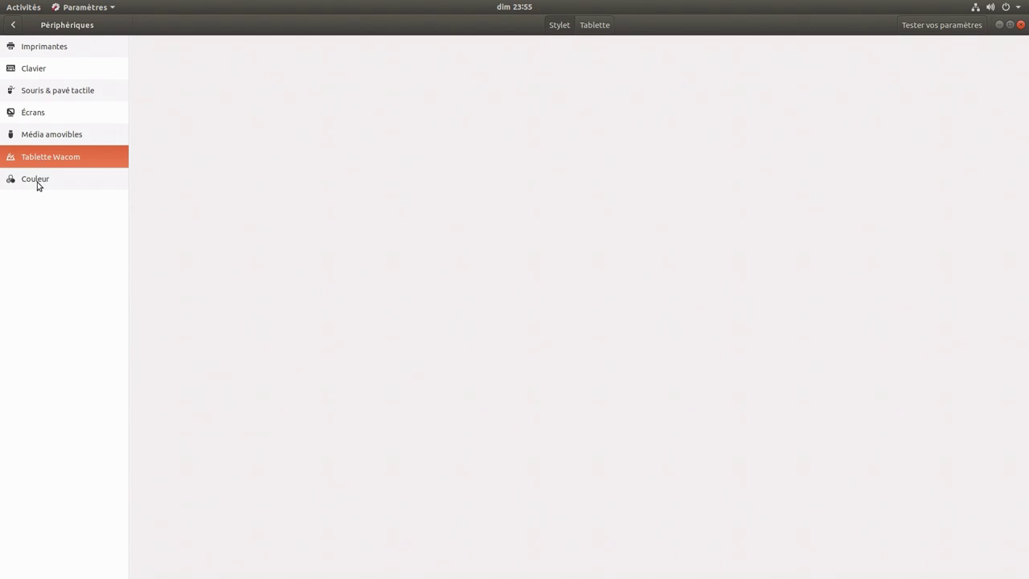
left_click(35, 180)
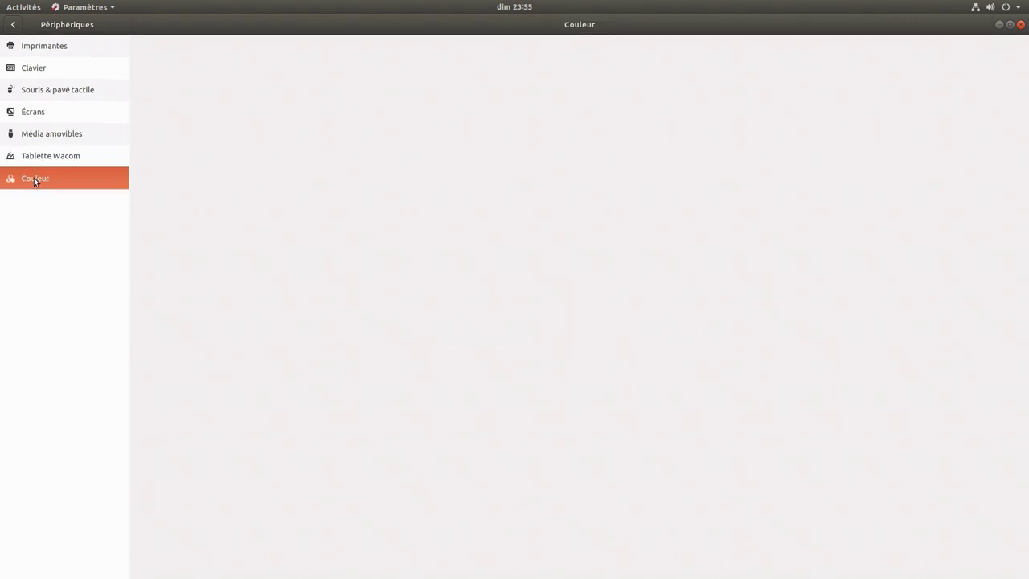
left_click(10, 25)
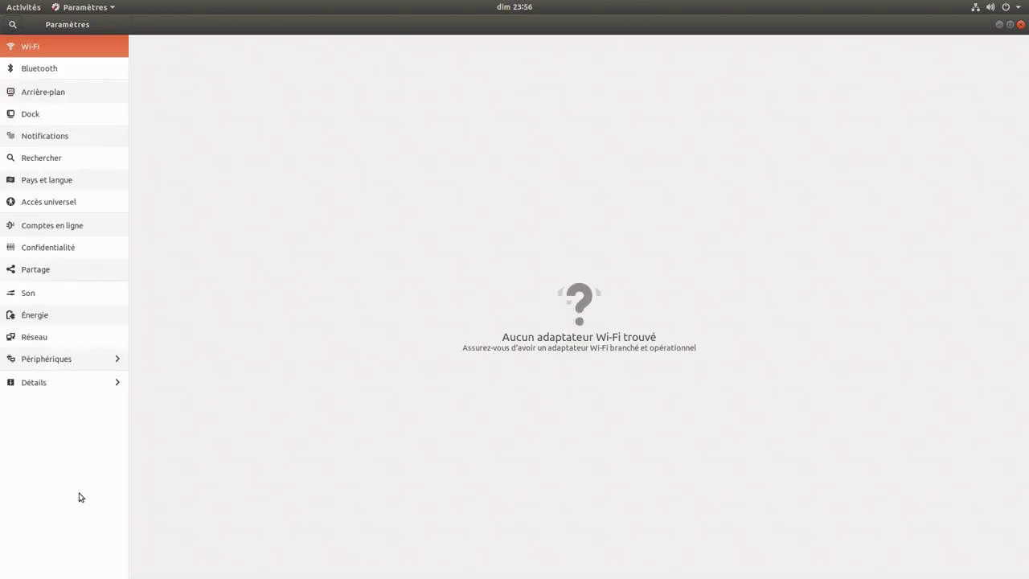
Step: Review the Détails pages À propos, Date & heure, Utilisateurs and Applications par défaut, and close the Paramètres window
left_click(62, 384)
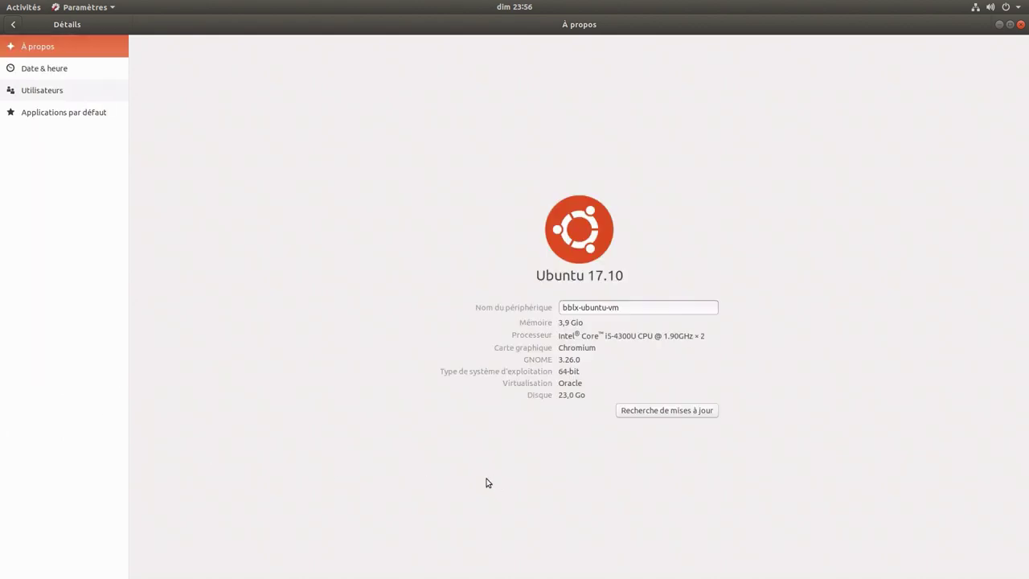
left_click(87, 74)
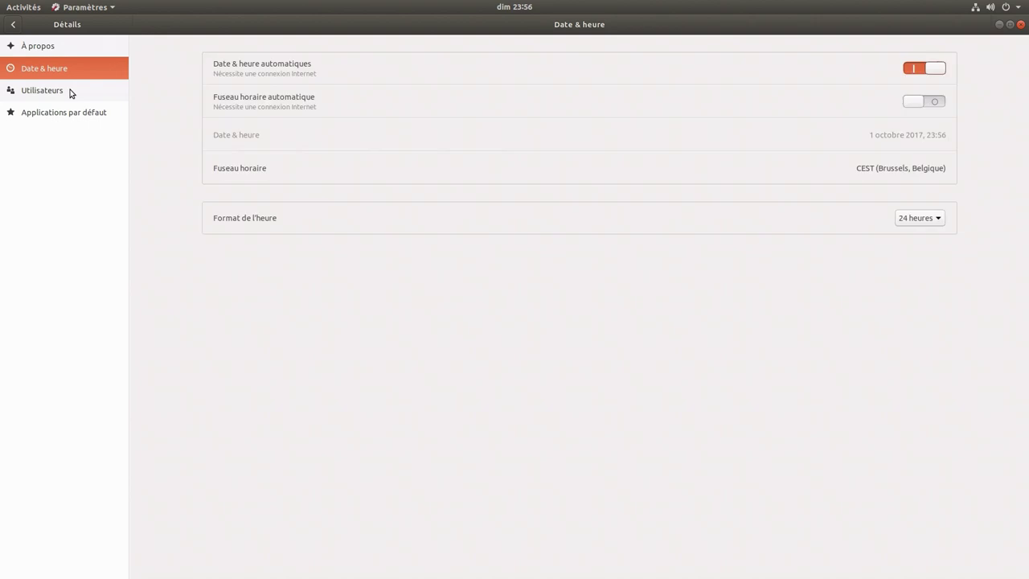
left_click(71, 94)
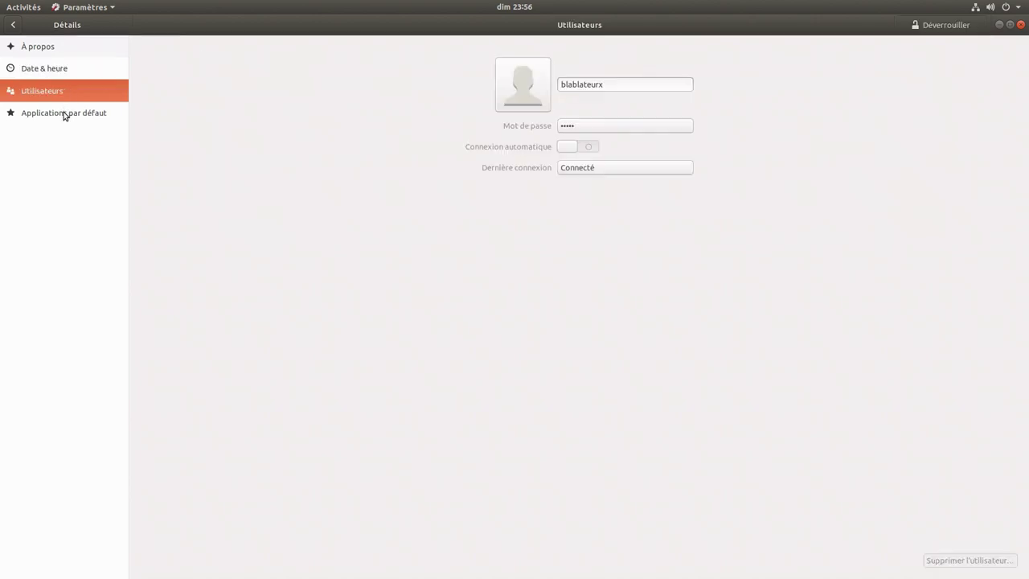
left_click(64, 115)
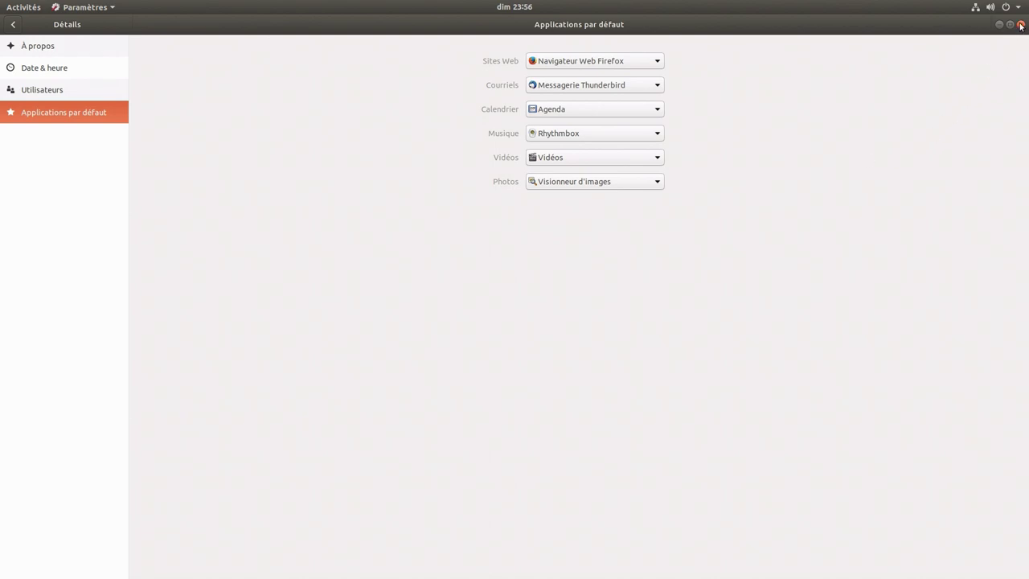
key("super")
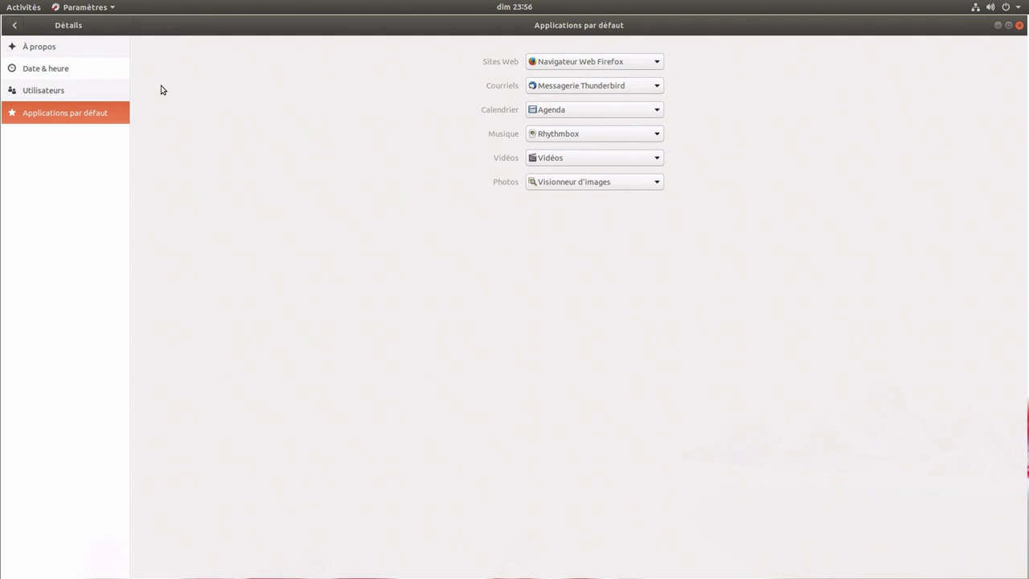
key("ctrl+q")
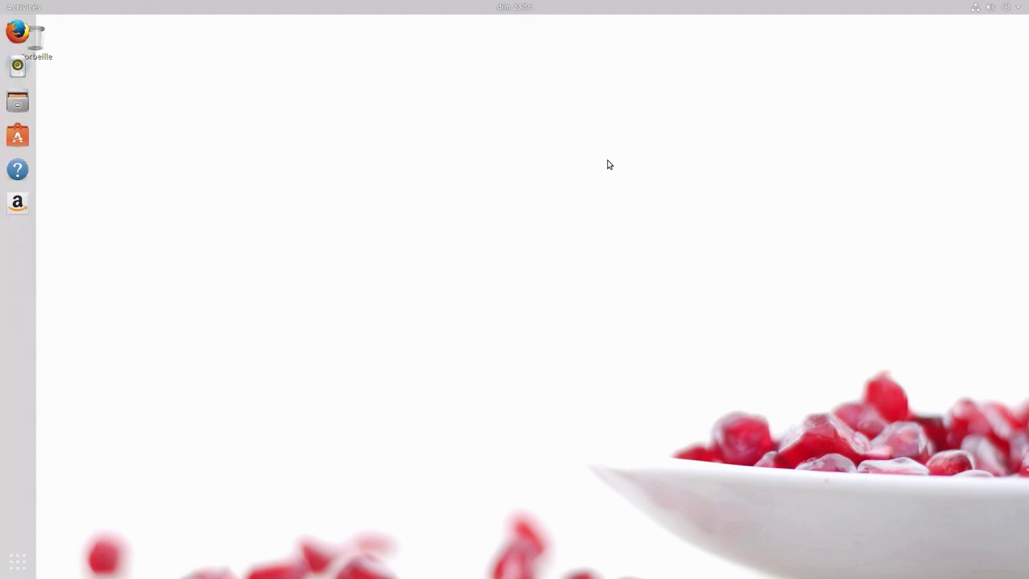
Step: Reopen the system settings, turn off Auto-hide the Dock on the Dock page, and close the window
left_click(1017, 10)
left_click(1017, 9)
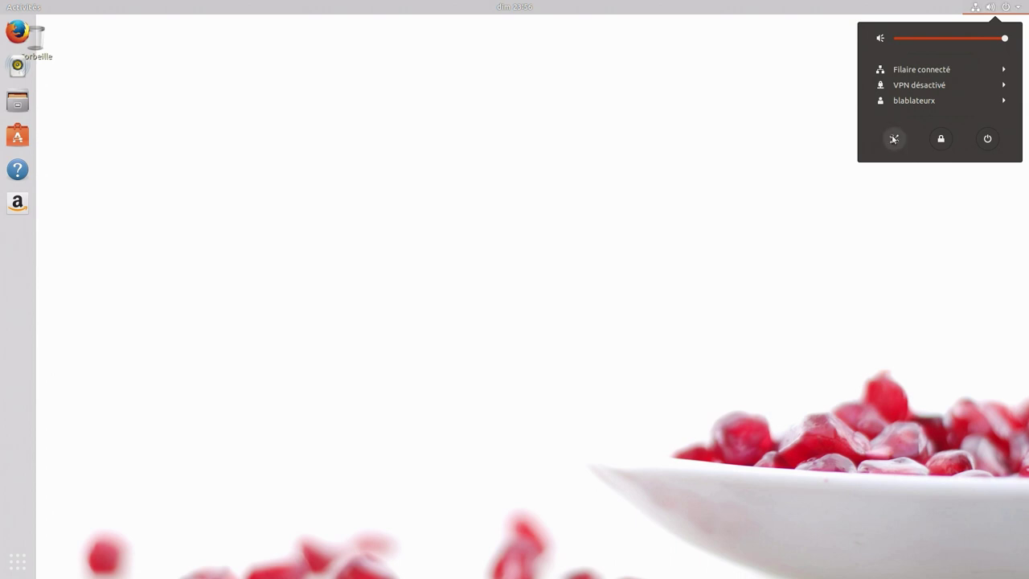
left_click(894, 140)
left_click(644, 255)
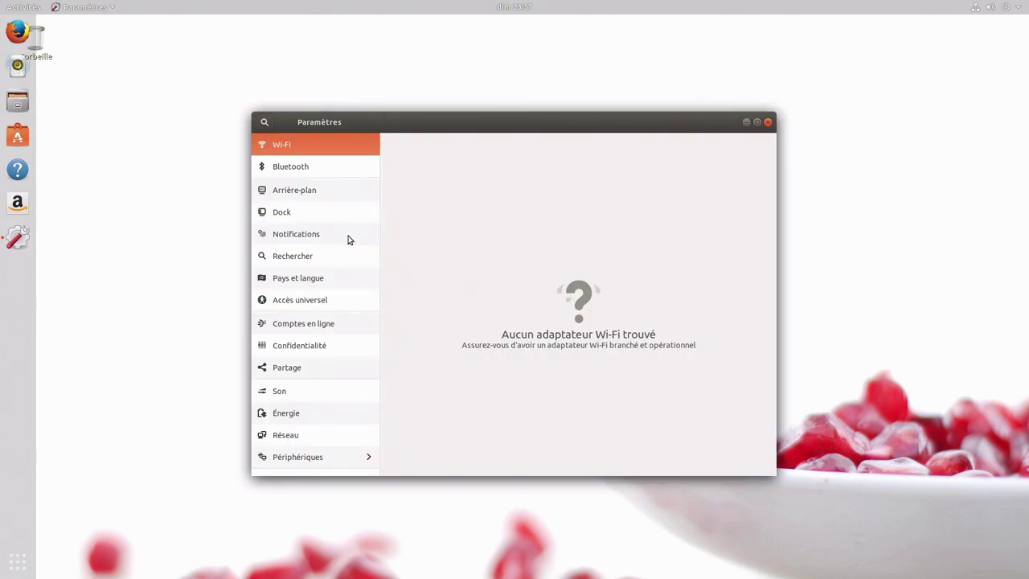
left_click(283, 213)
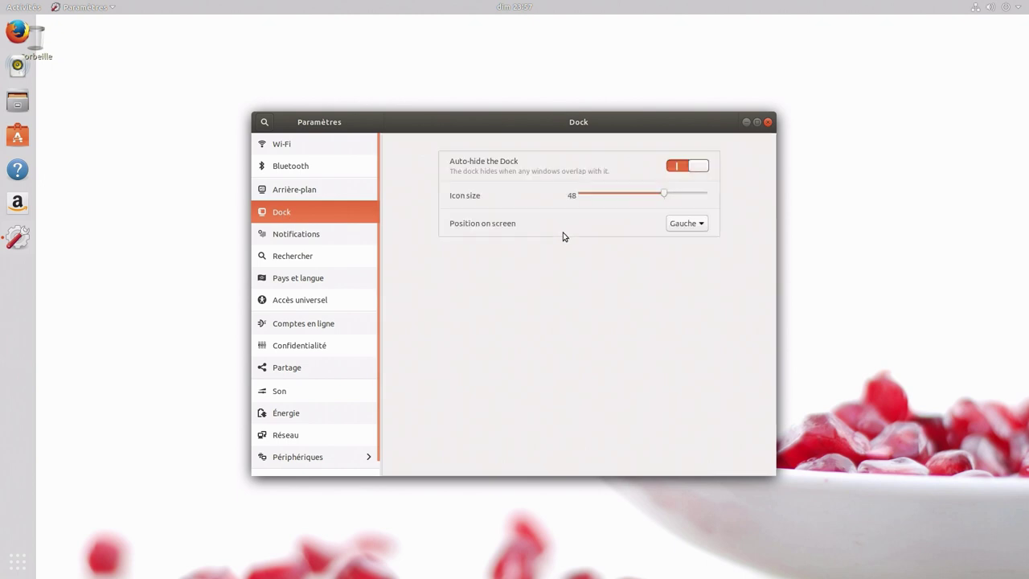
left_click(697, 168)
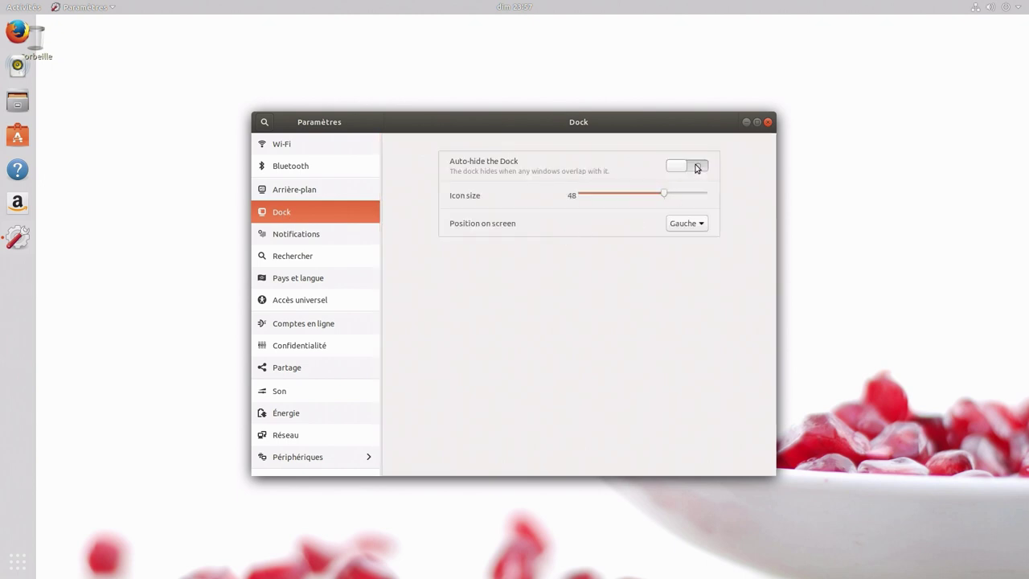
left_click(768, 122)
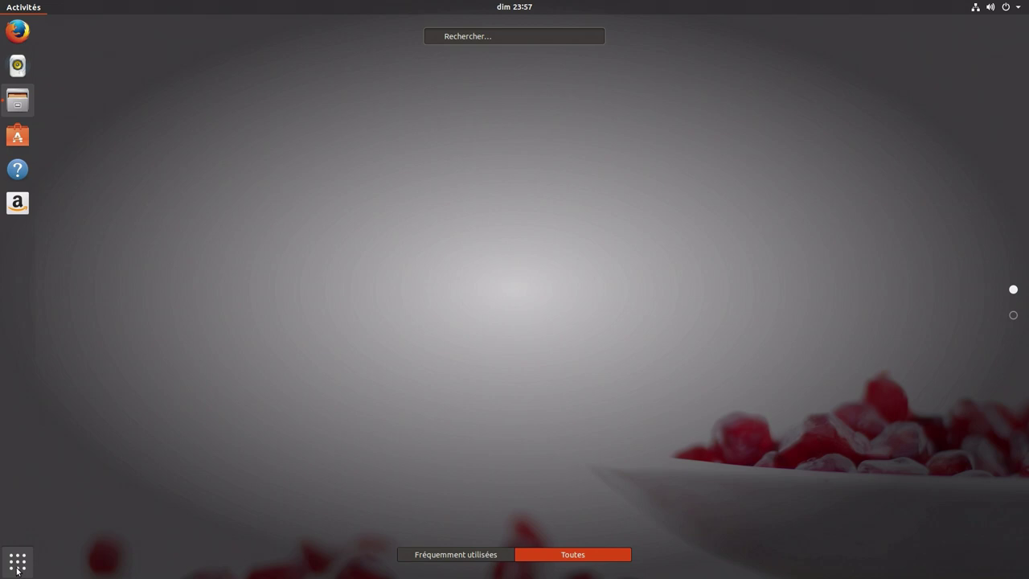
Step: Take the virtual machine out of full-screen mode and launch Terminal by searching the applications for "ter"
key("Control_R+f")
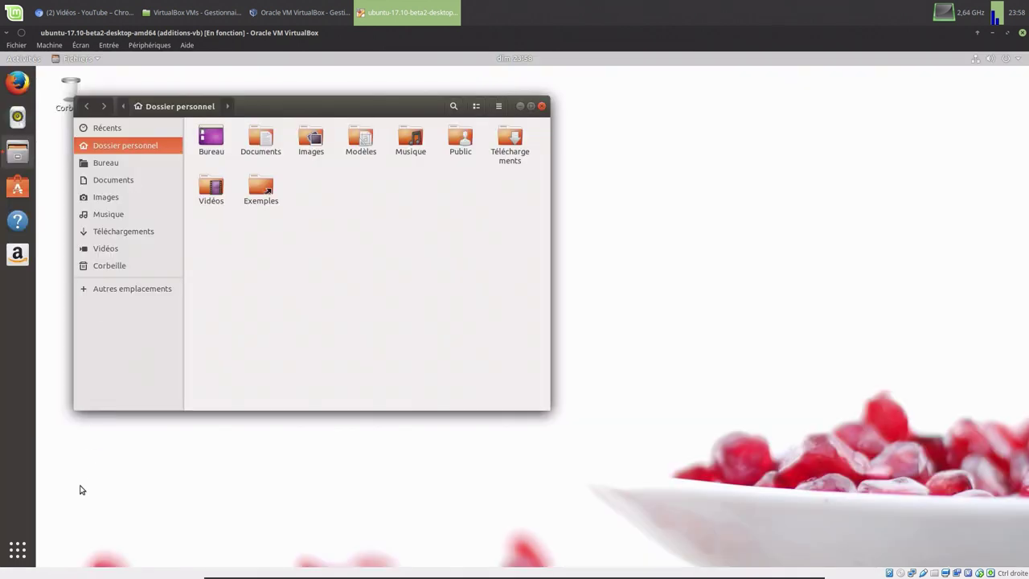
left_click(20, 554)
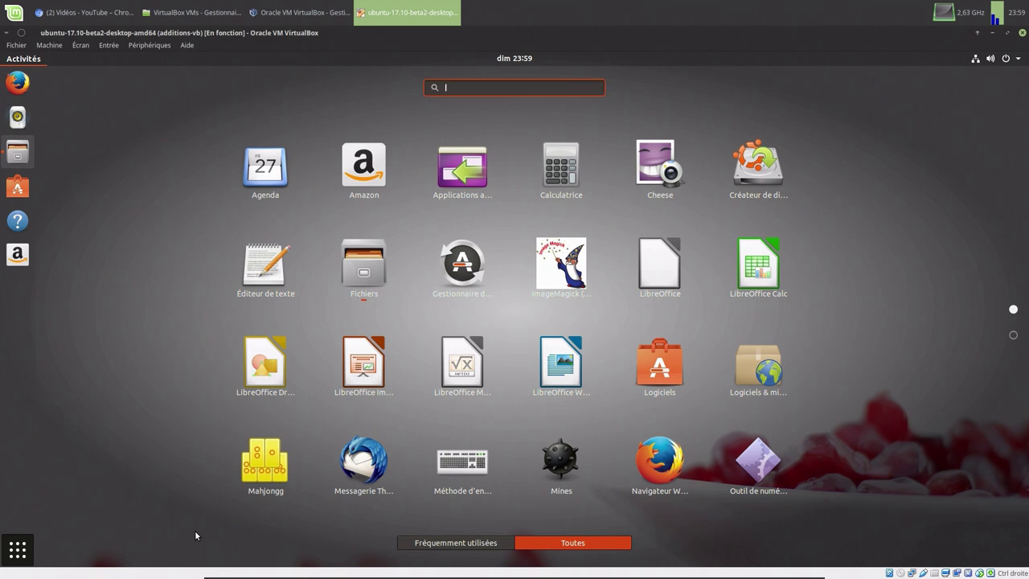
type("t")
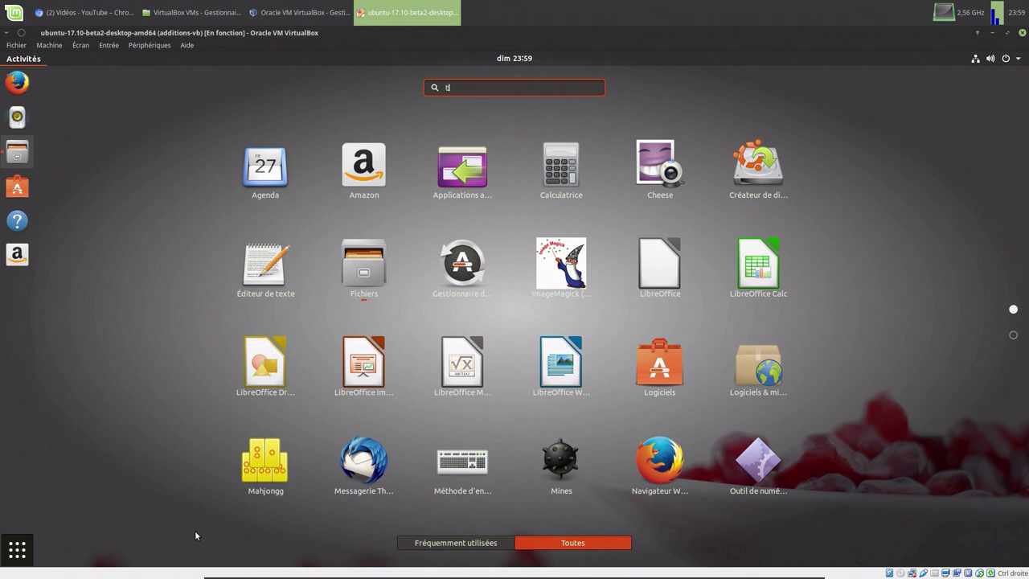
type("er")
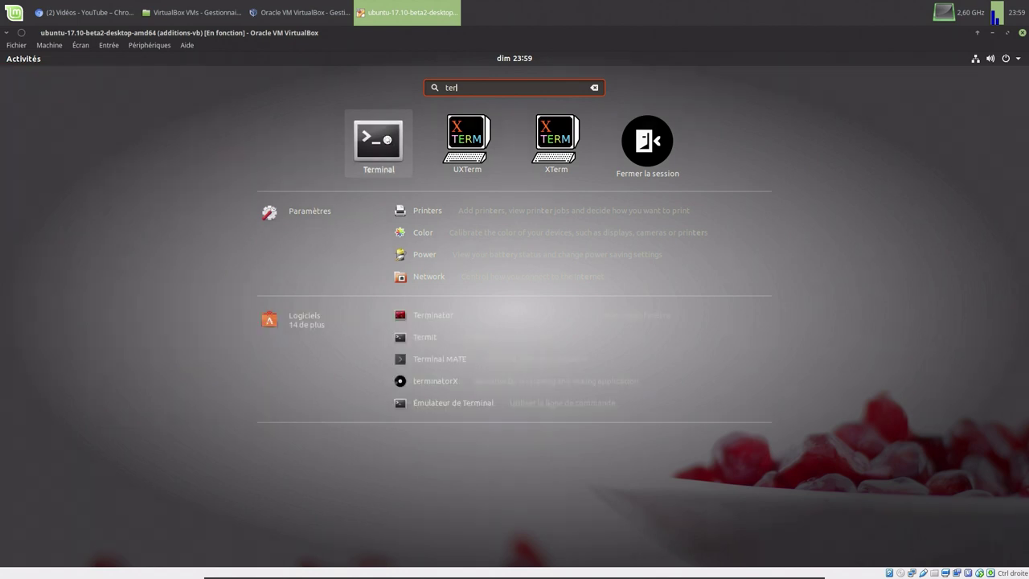
left_click(386, 144)
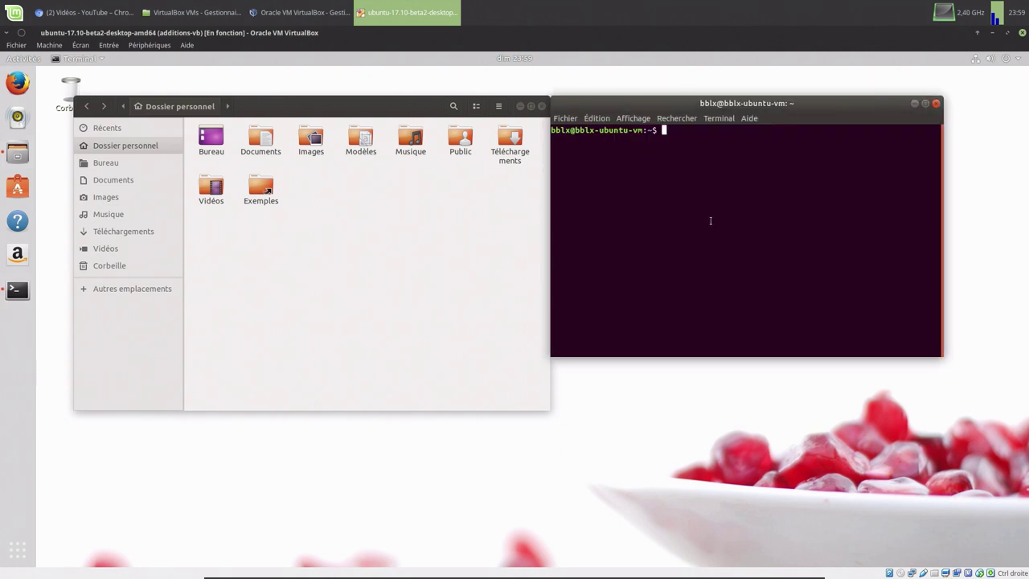
Step: Install htop with sudo apt install htop, entering the account password for sudo
type("sudo apt install htop")
key("Return")
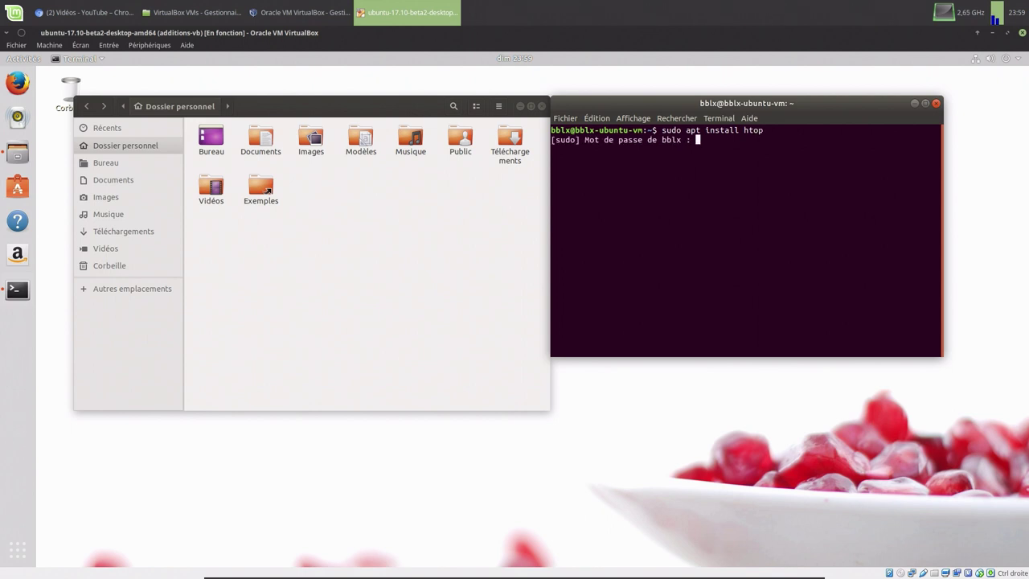
key("Return")
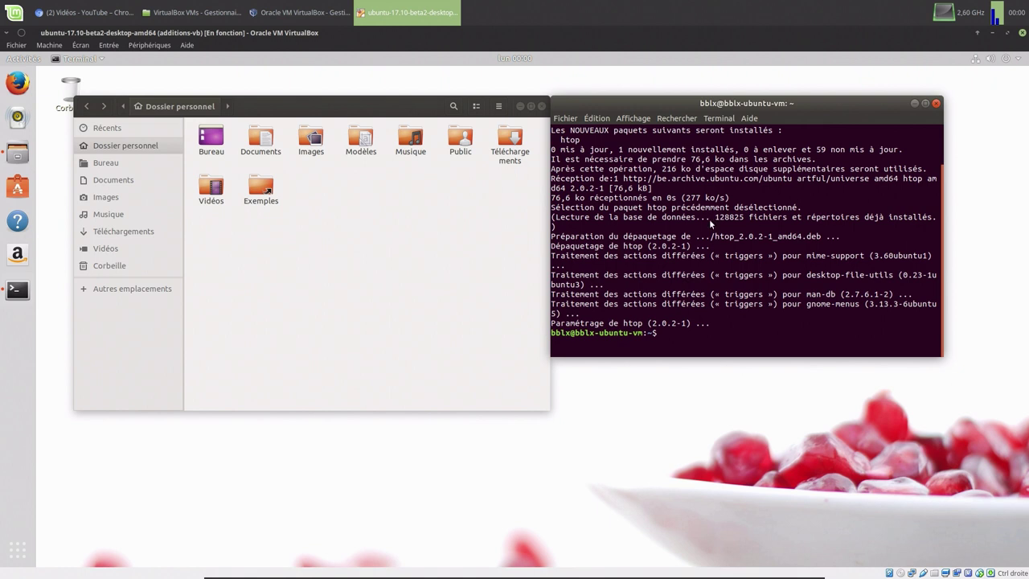
Step: Run htop and check its resource readings with the Activités overview open
type("htop")
key("Return")
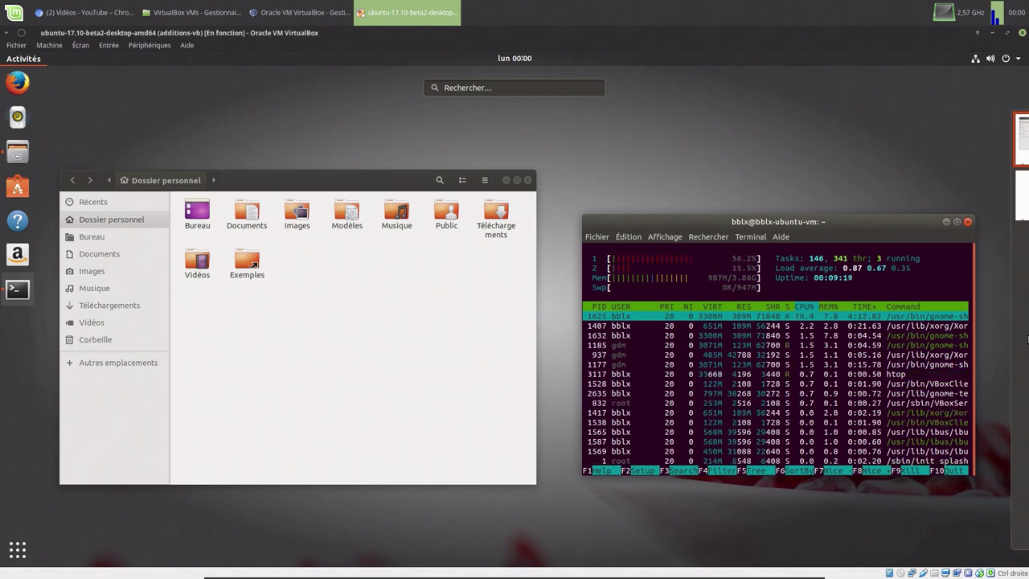
mouse_move(1022, 330)
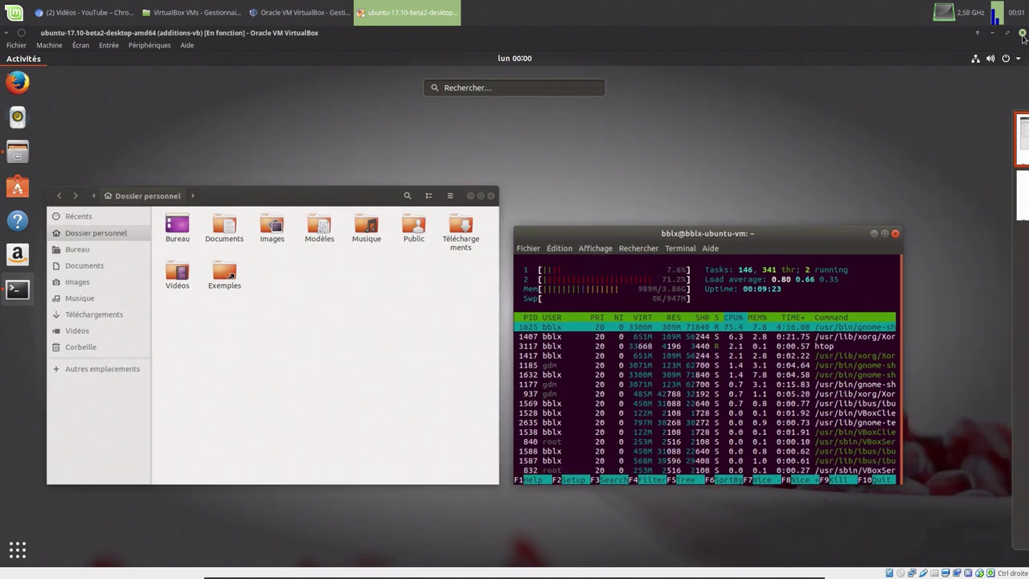
Step: Power off the ubuntu-17.10-beta2-desktop-amd64 virtual machine and start linux-ubuntu-1710-artful-desktop-amd64-daily-build-27082017
left_click(1022, 33)
left_click(524, 298)
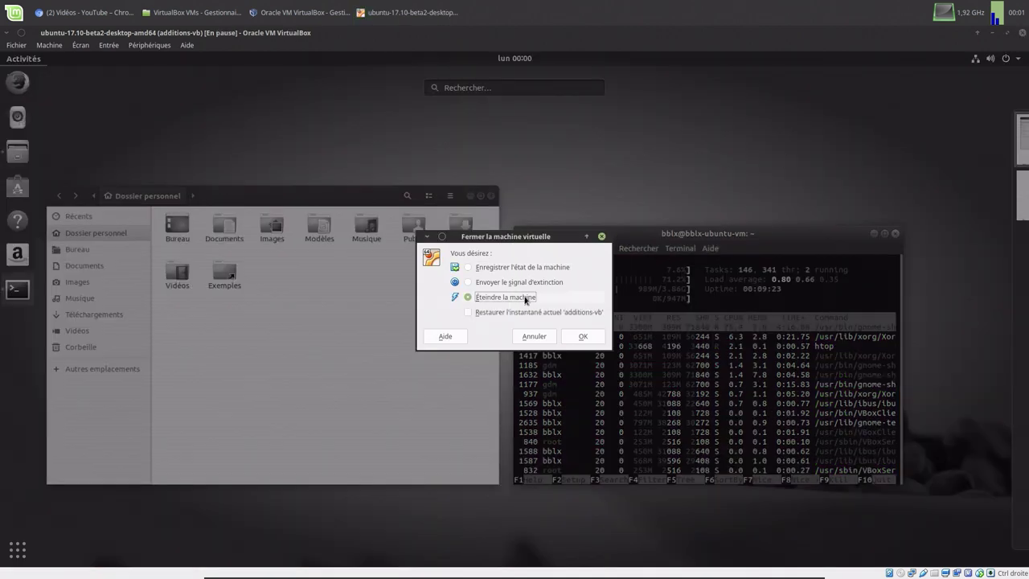
left_click(581, 336)
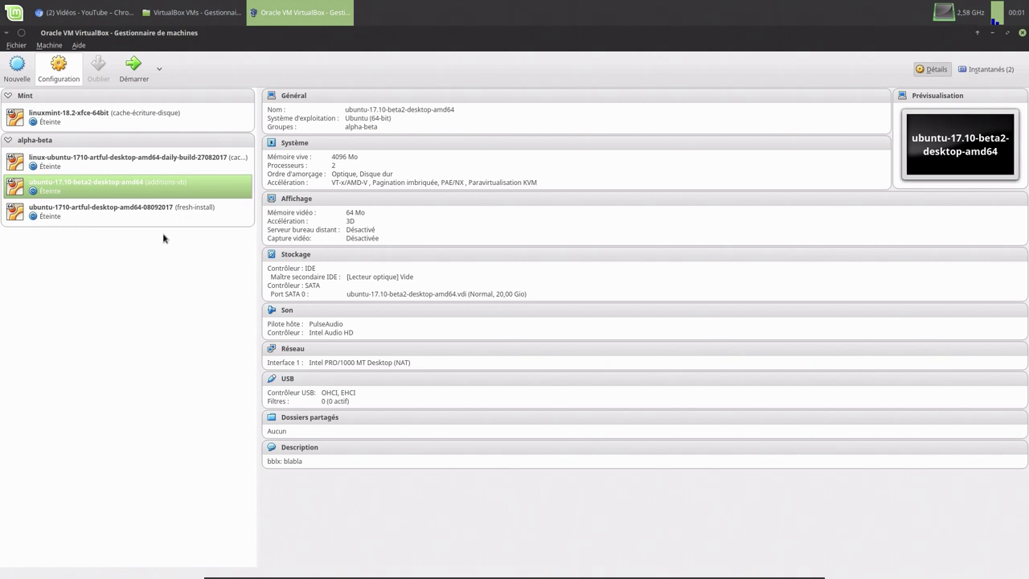
left_click(153, 161)
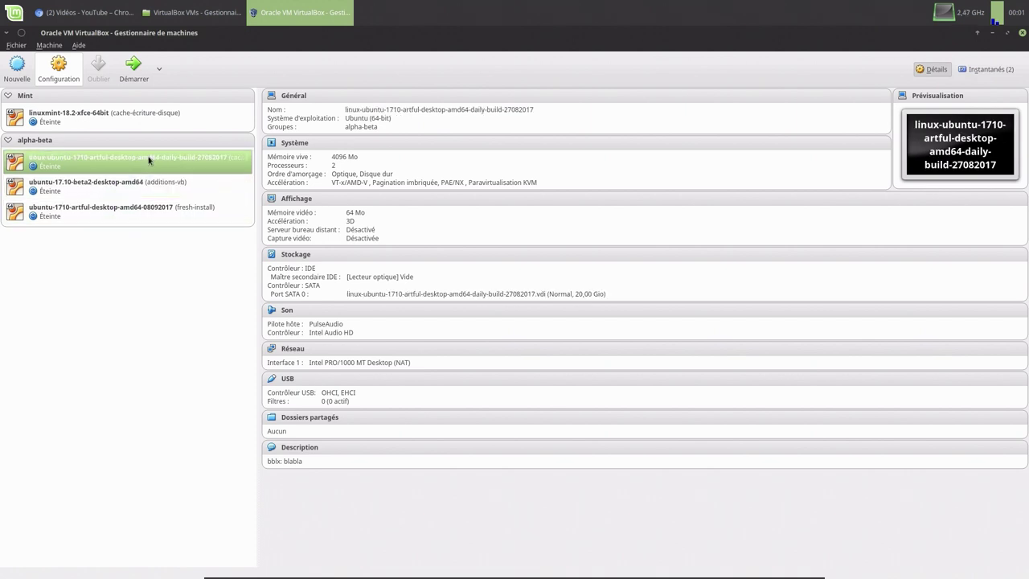
left_click(129, 70)
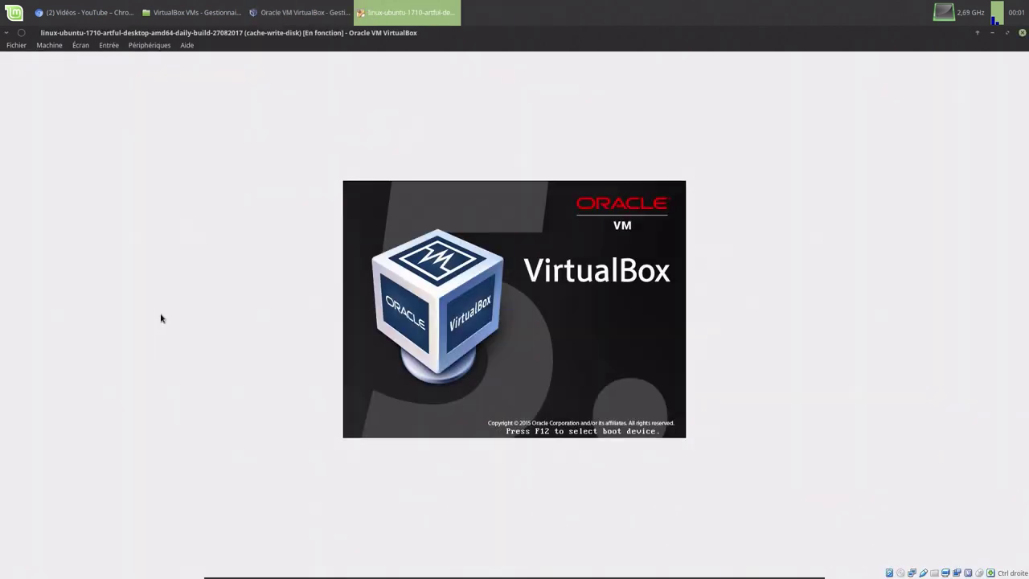